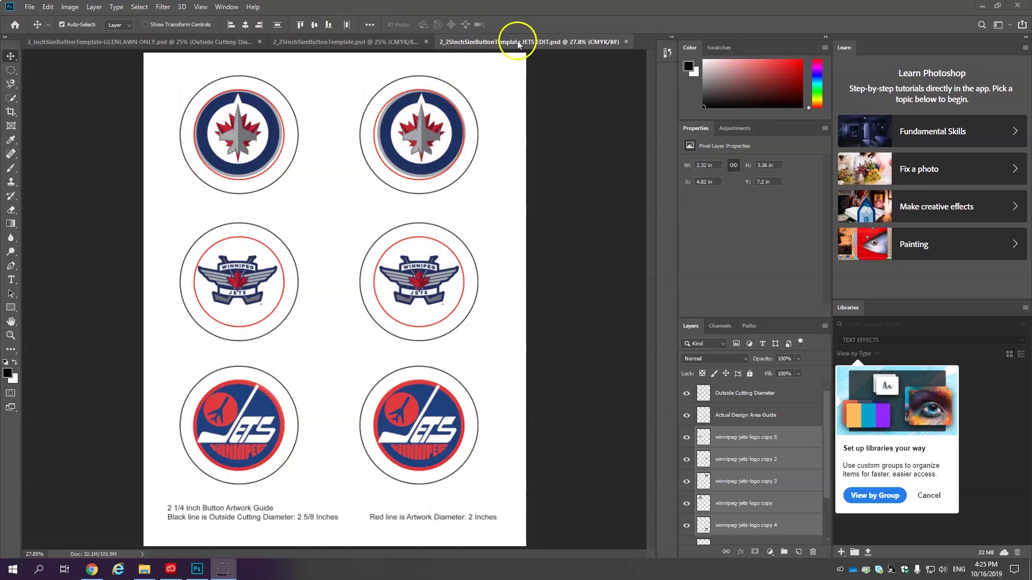
# Compare the blank 2.25-inch template with the 3-inch Glenlawn template, ending on the 2.25-inch one
pyautogui.click(359, 43)
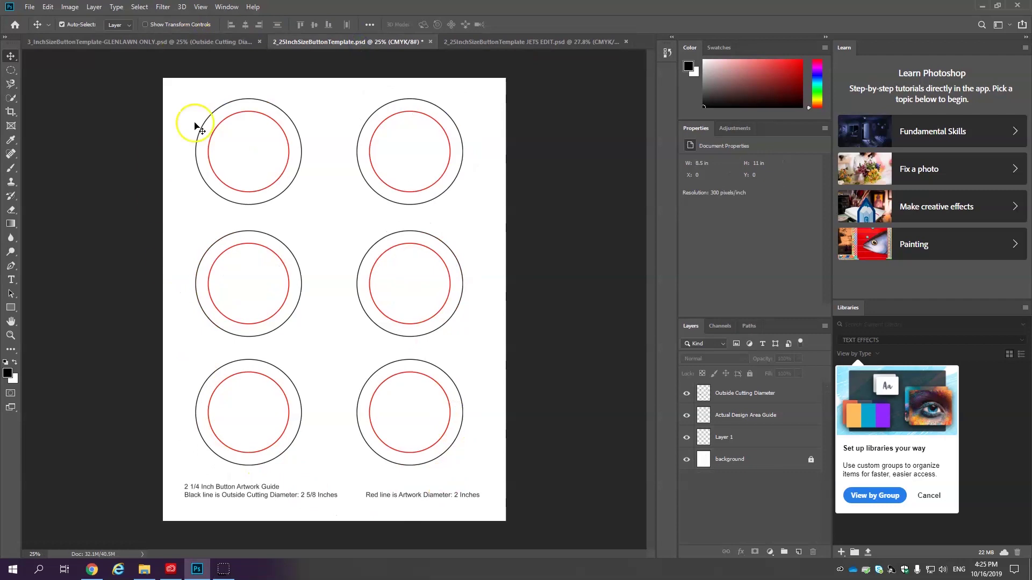
pyautogui.click(192, 38)
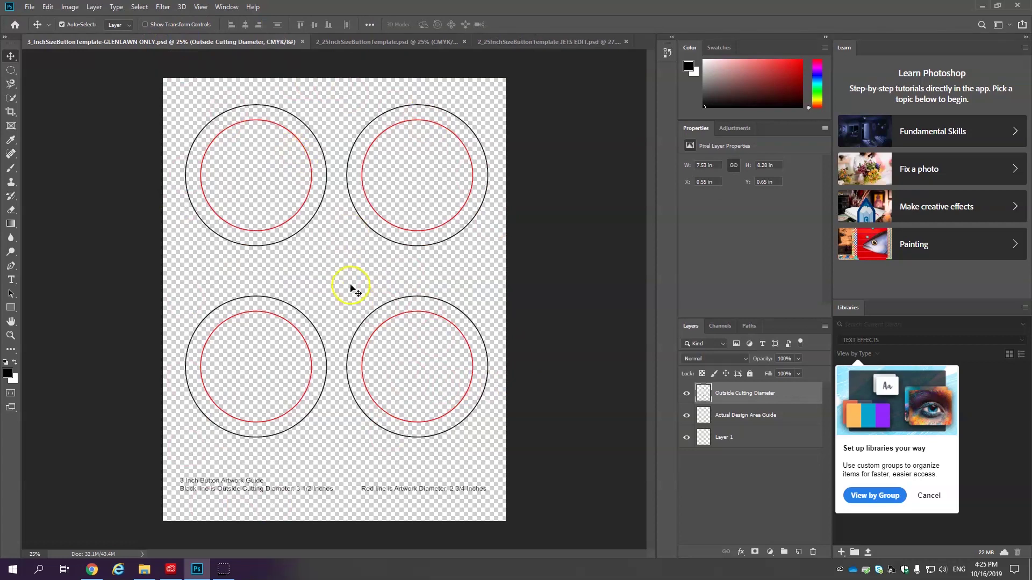
pyautogui.click(360, 41)
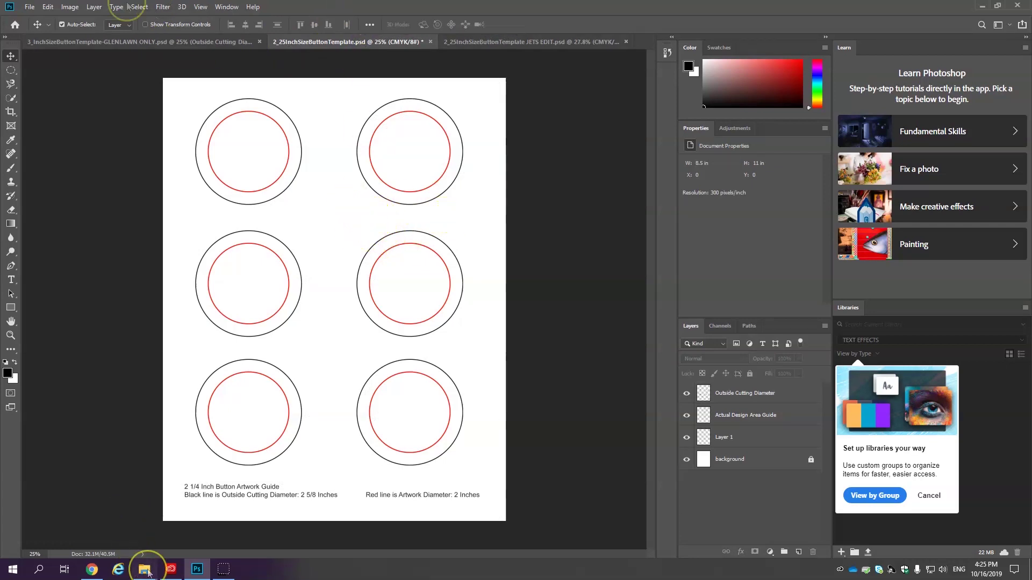
# Open 2_25InchSizeButtonTemplate from the 3. Photoshop#3-Selections Buttons folder in File Explorer
pyautogui.click(145, 569)
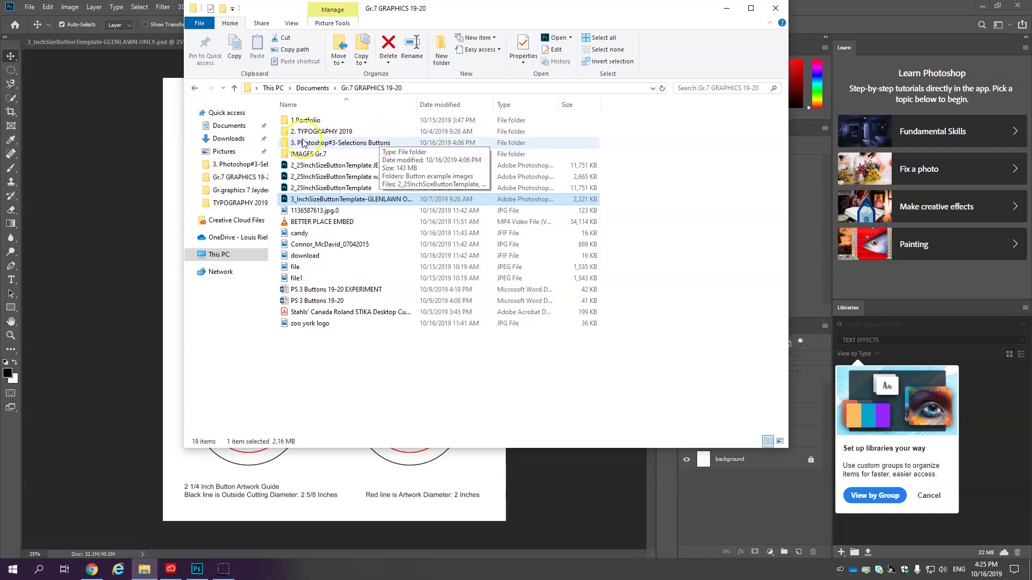
pyautogui.doubleClick(283, 144)
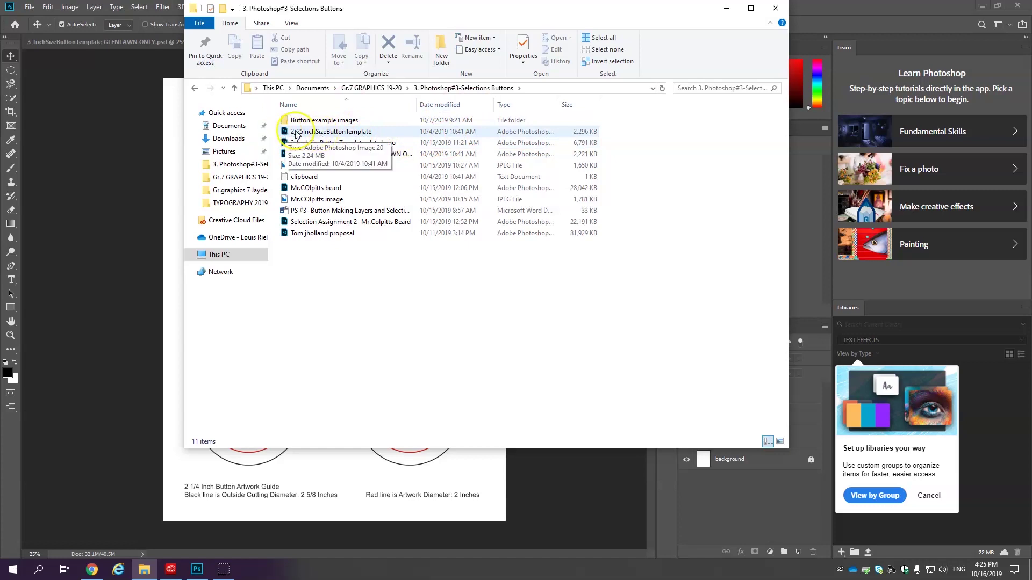
pyautogui.doubleClick(345, 136)
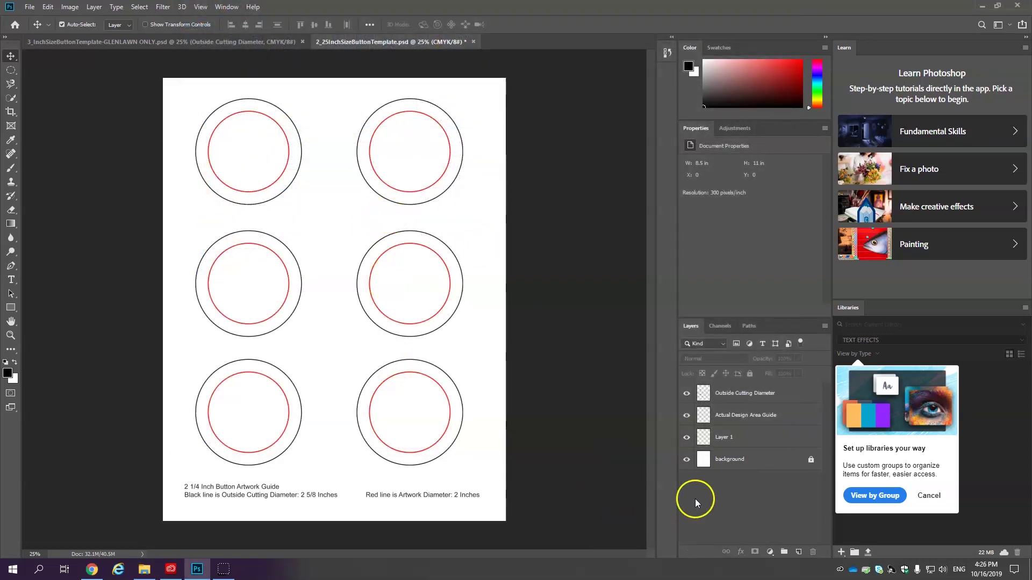
# Toggle the white background layer's visibility, leaving it hidden so the circles sit on transparency
pyautogui.click(687, 460)
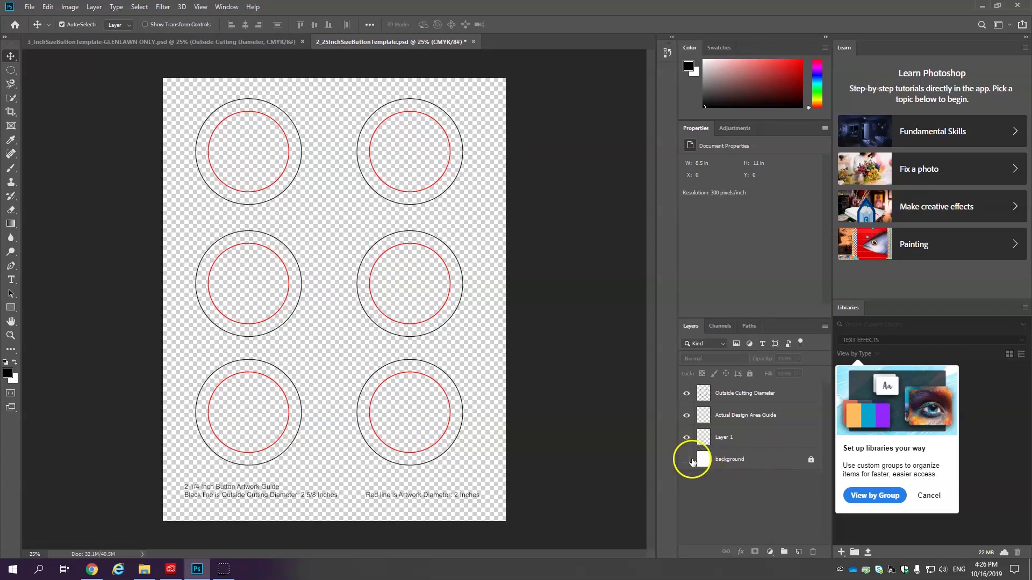
pyautogui.click(687, 460)
pyautogui.click(687, 461)
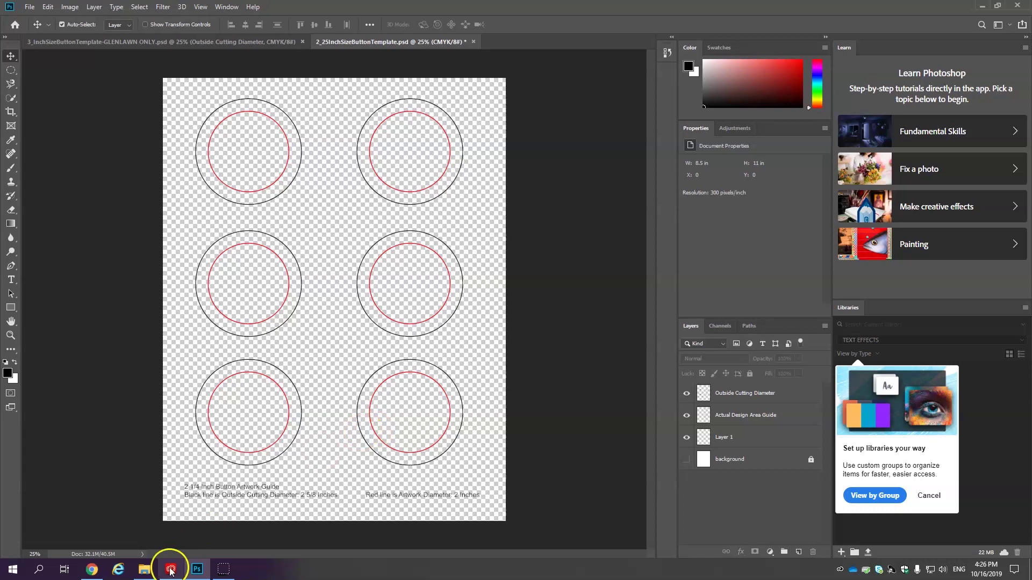
# Open the 'PS #3- Button Making Layers and Selections' Word document from File Explorer
pyautogui.click(149, 572)
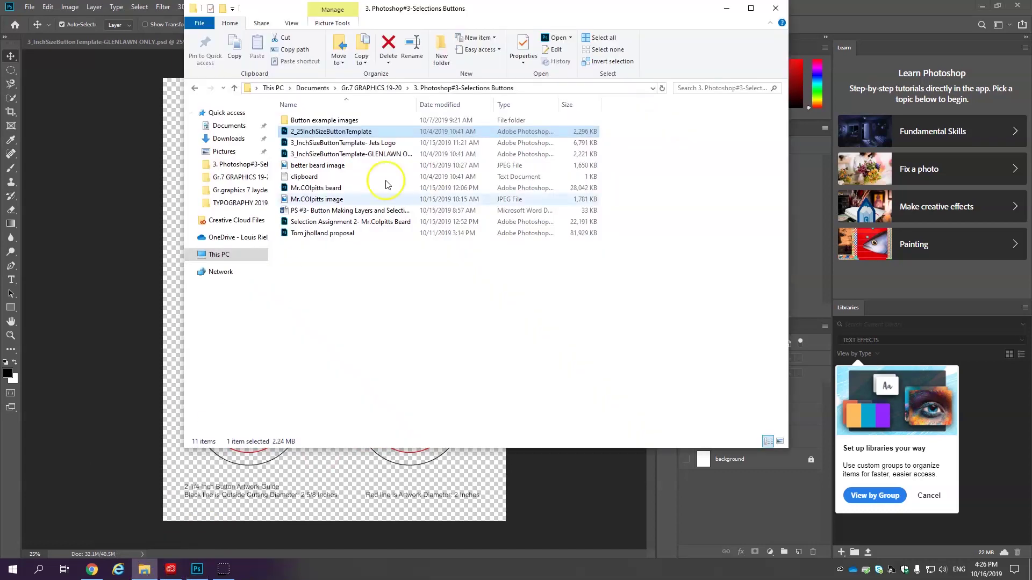
pyautogui.click(373, 132)
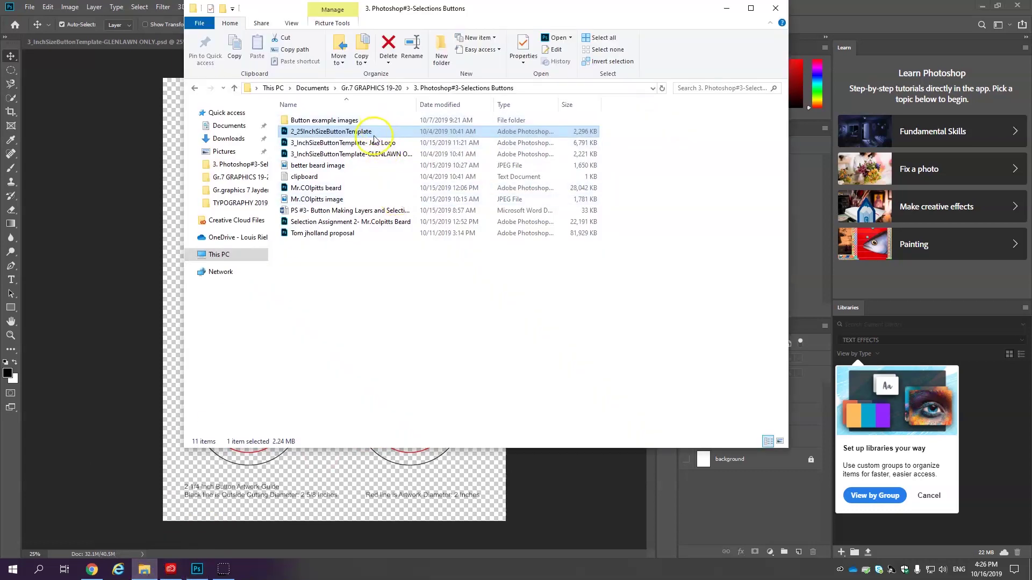
pyautogui.doubleClick(337, 212)
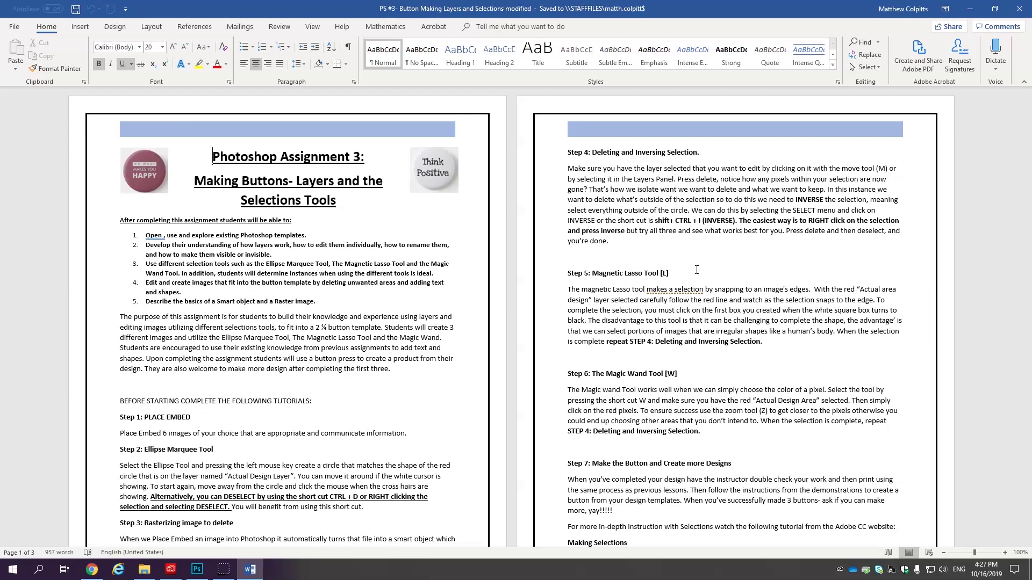
# Scroll to page 3's 'Deleting and Inversing Selections: Simplified' numbered steps
pyautogui.scroll(-15, 697, 269)
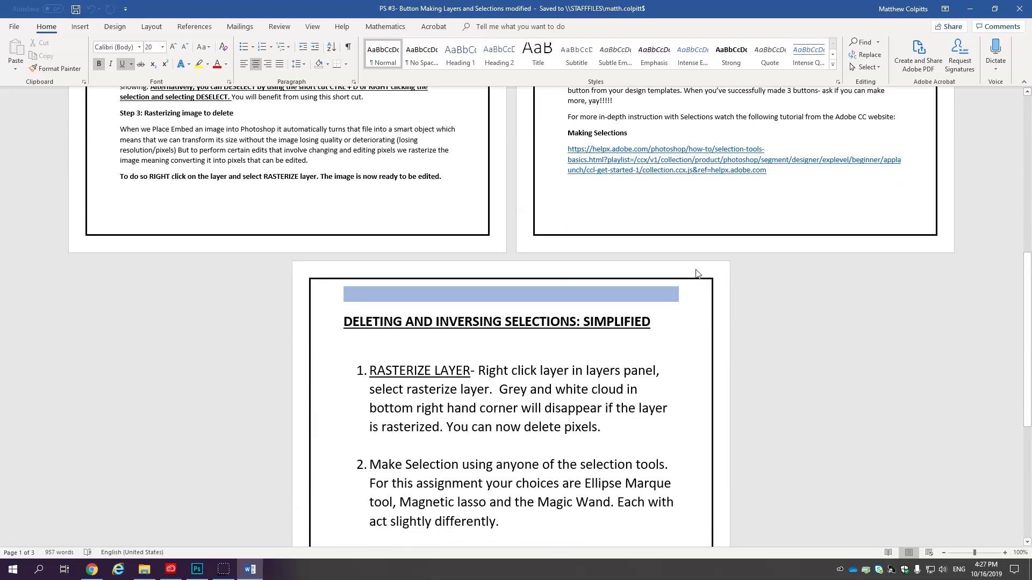
pyautogui.scroll(-2, 696, 270)
pyautogui.scroll(-1, 697, 270)
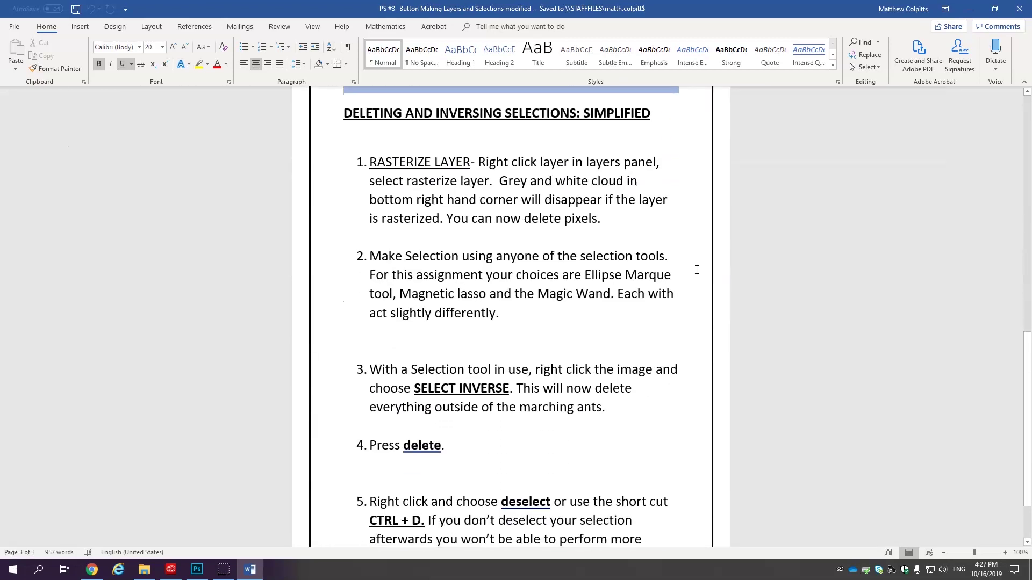
pyautogui.scroll(-1, 696, 269)
pyautogui.scroll(1, 696, 269)
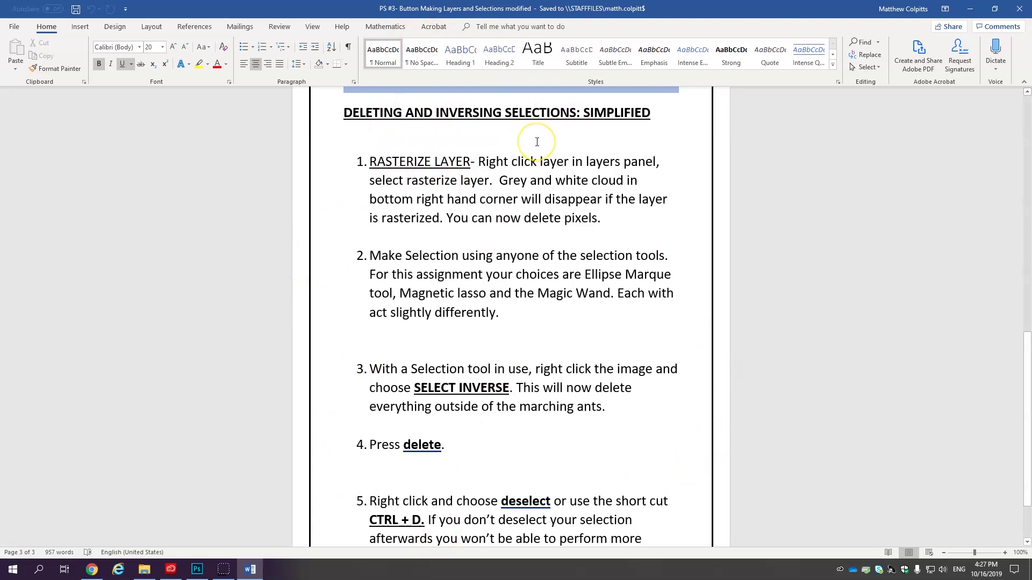
pyautogui.moveTo(243, 573)
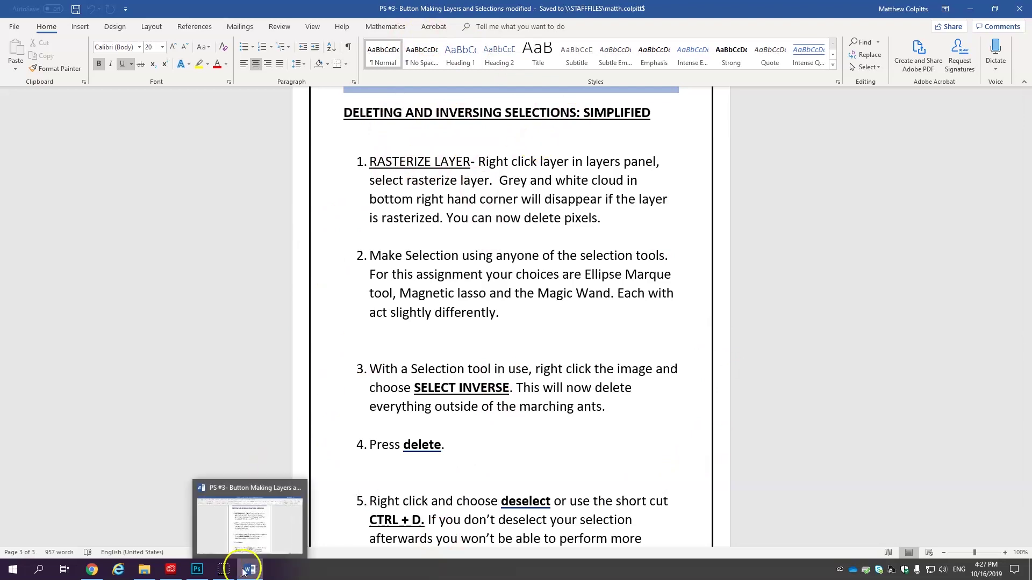
# Place winnipeg-jets-logo from the Button example images folder into the template as an embedded layer
pyautogui.click(197, 572)
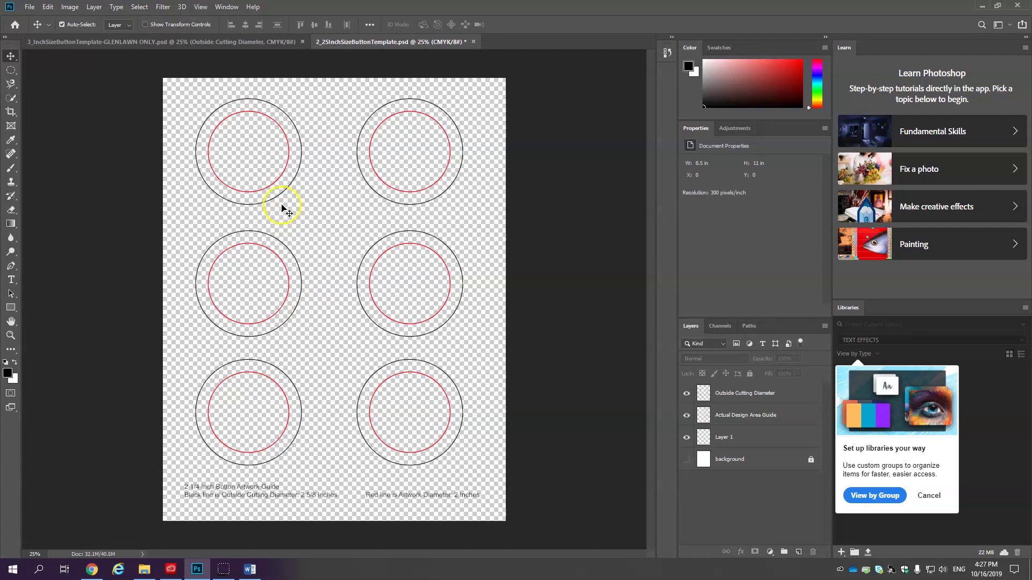
pyautogui.click(30, 7)
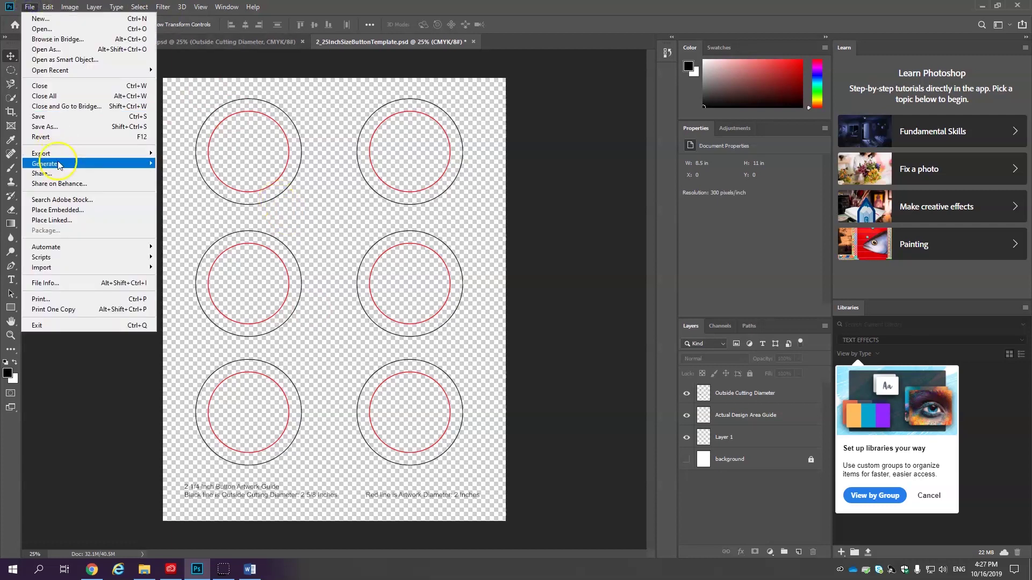
pyautogui.click(57, 210)
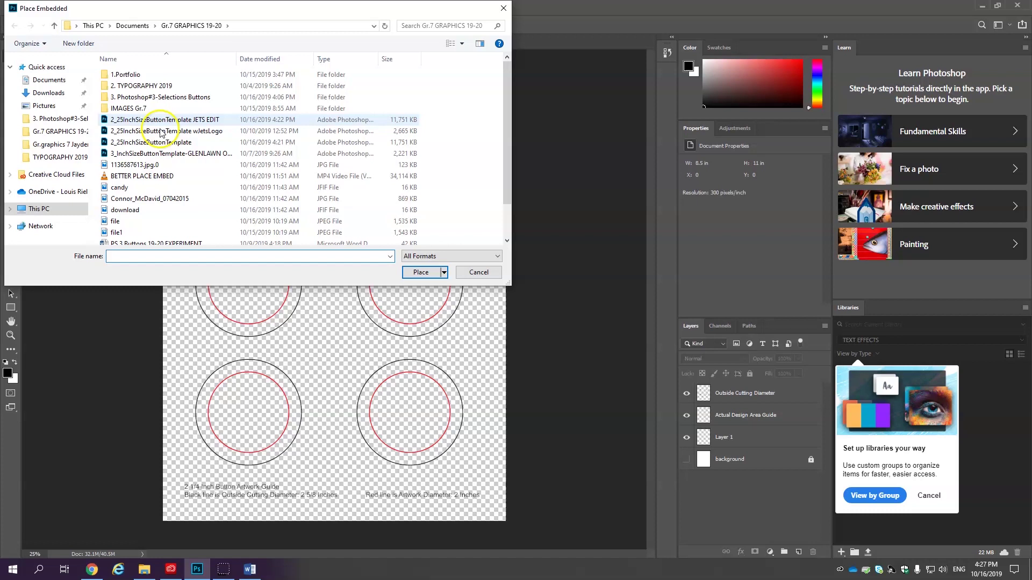
pyautogui.doubleClick(164, 98)
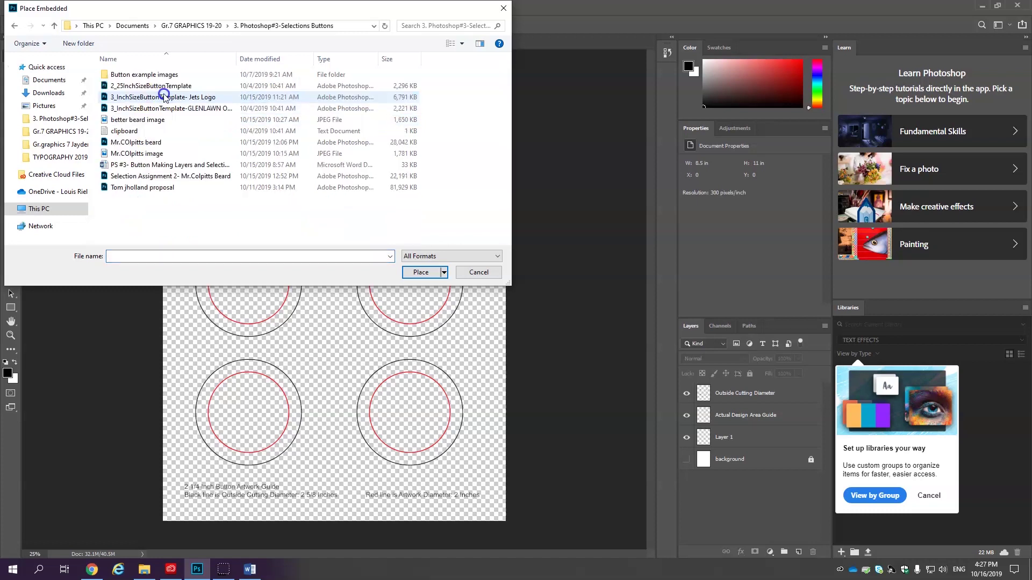
pyautogui.click(160, 77)
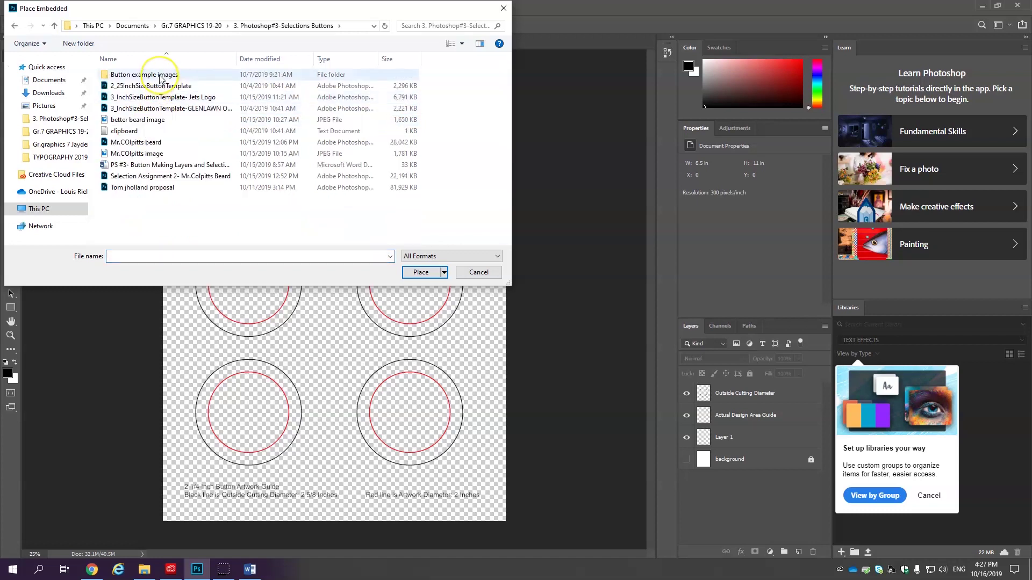
pyautogui.doubleClick(160, 77)
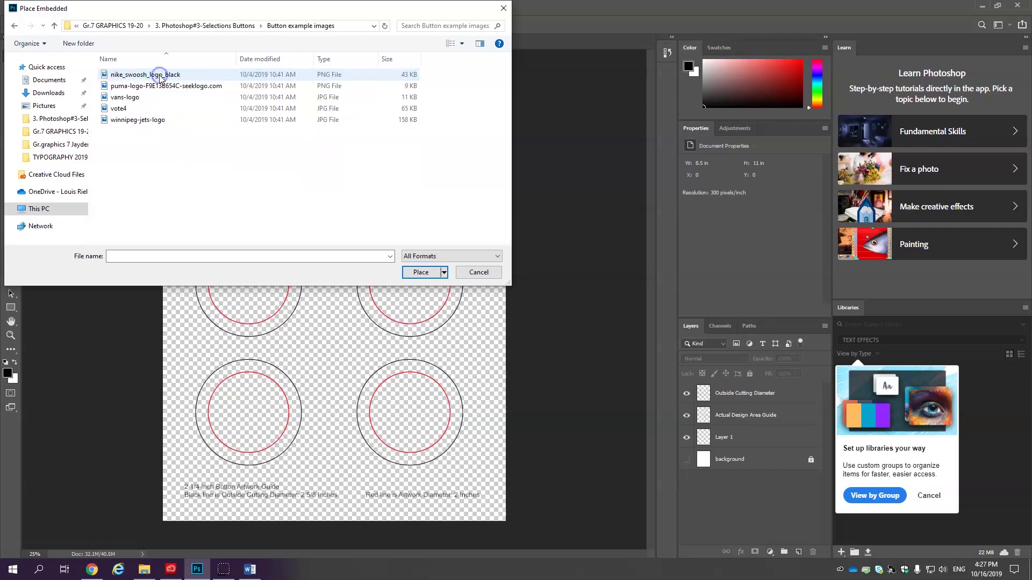
pyautogui.click(150, 119)
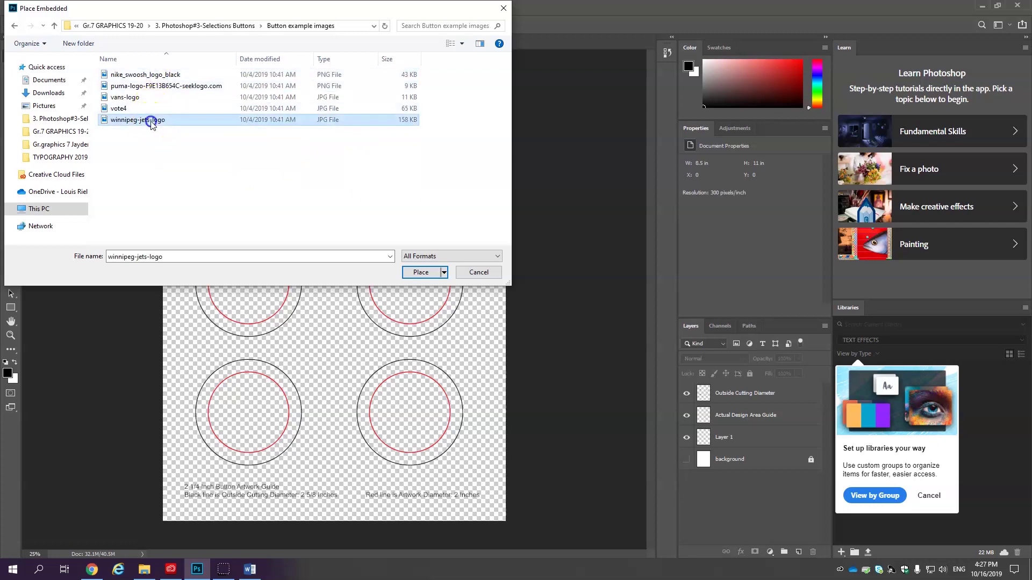
pyautogui.click(419, 272)
pyautogui.press('Return')
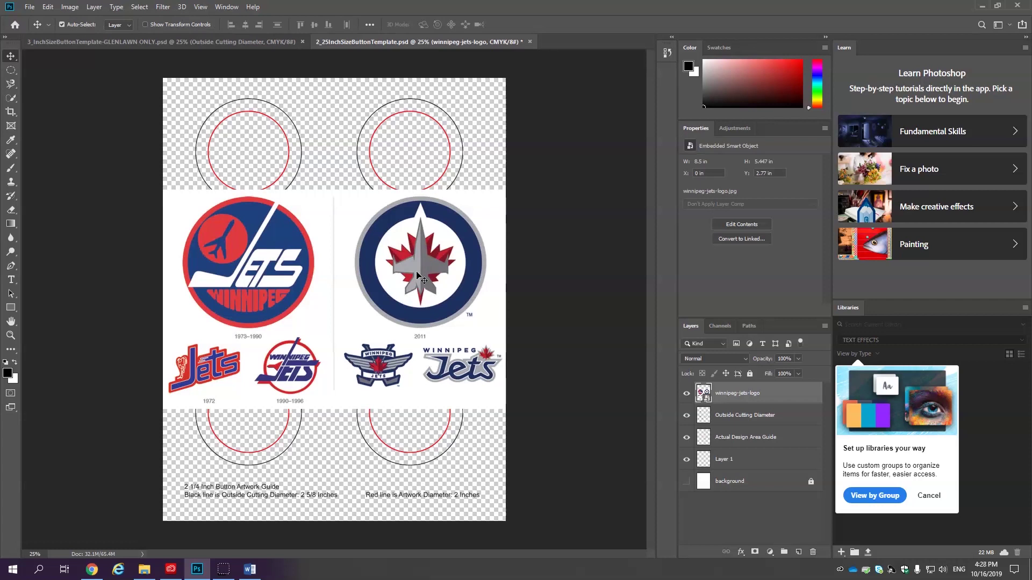
# Drag the Jets logo layer down to a vertical position of 3.23 in
pyautogui.moveTo(423, 267); pyautogui.dragTo(424, 286)
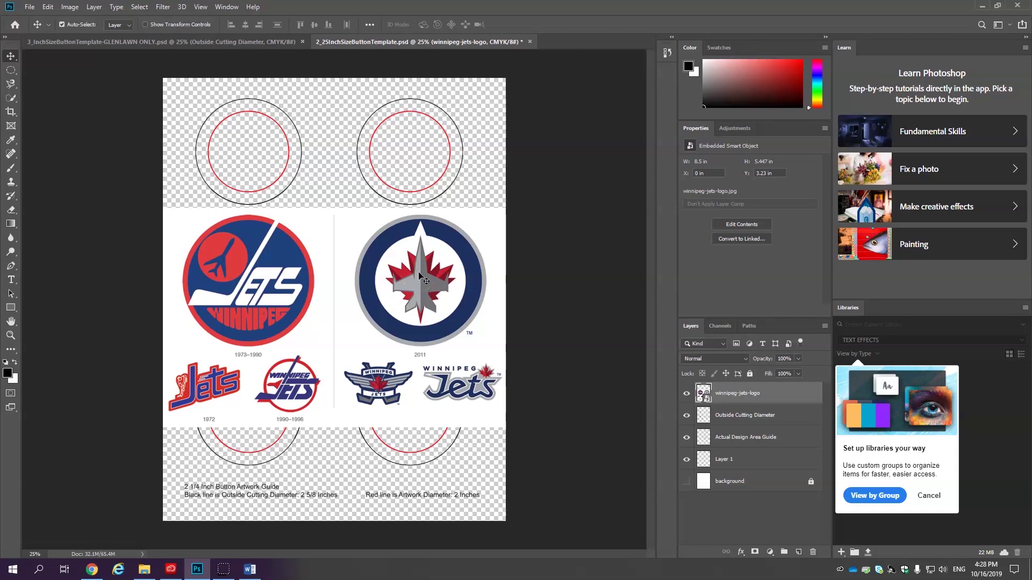
# Pick the Elliptical Marquee with Normal style and draw an ellipse around the 1973–1990 logo
pyautogui.click(14, 72)
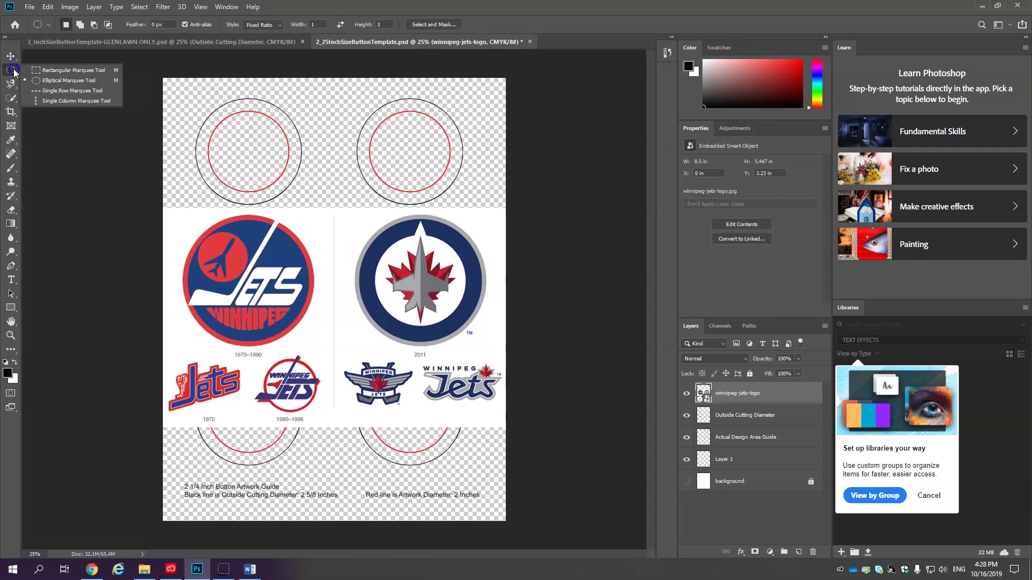
pyautogui.click(38, 70)
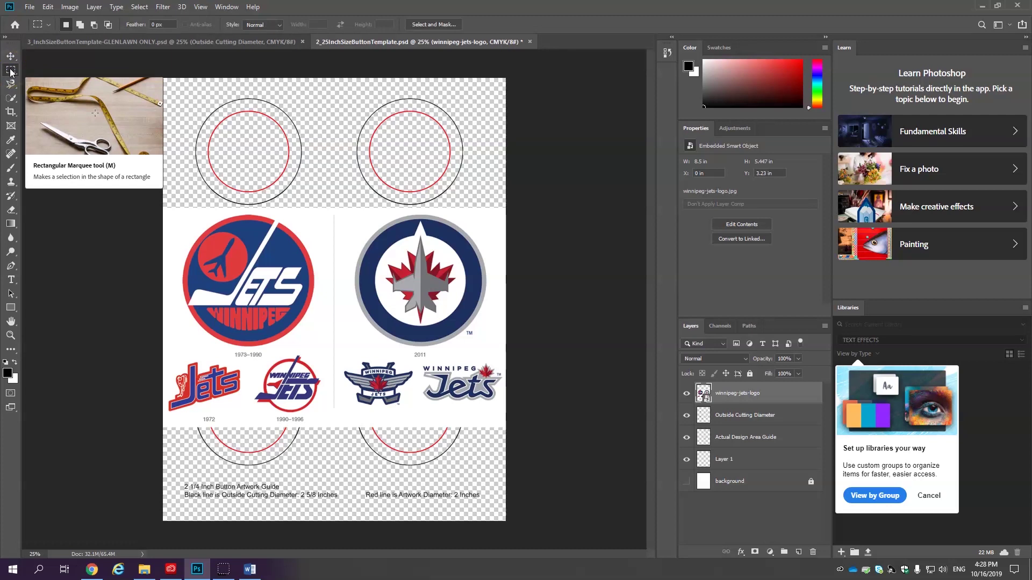
pyautogui.click(11, 70)
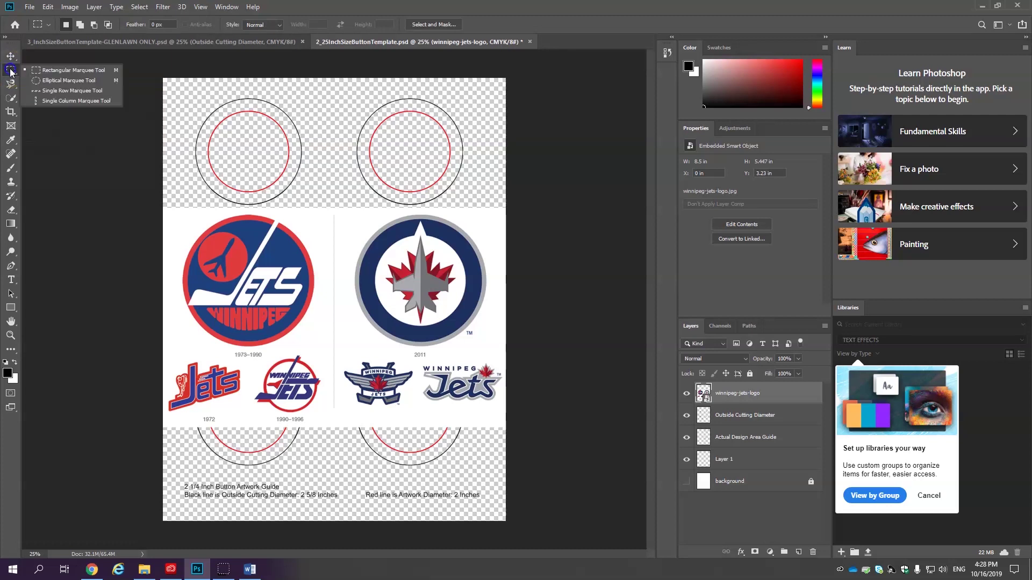
pyautogui.click(60, 80)
pyautogui.click(60, 80)
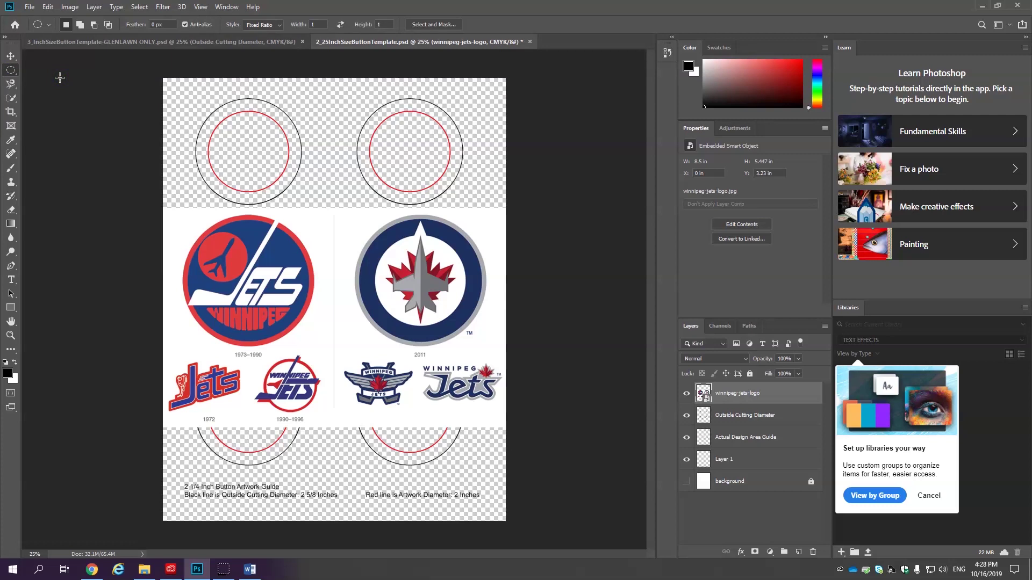
pyautogui.click(279, 25)
pyautogui.click(275, 34)
pyautogui.moveTo(334, 353); pyautogui.dragTo(127, 179)
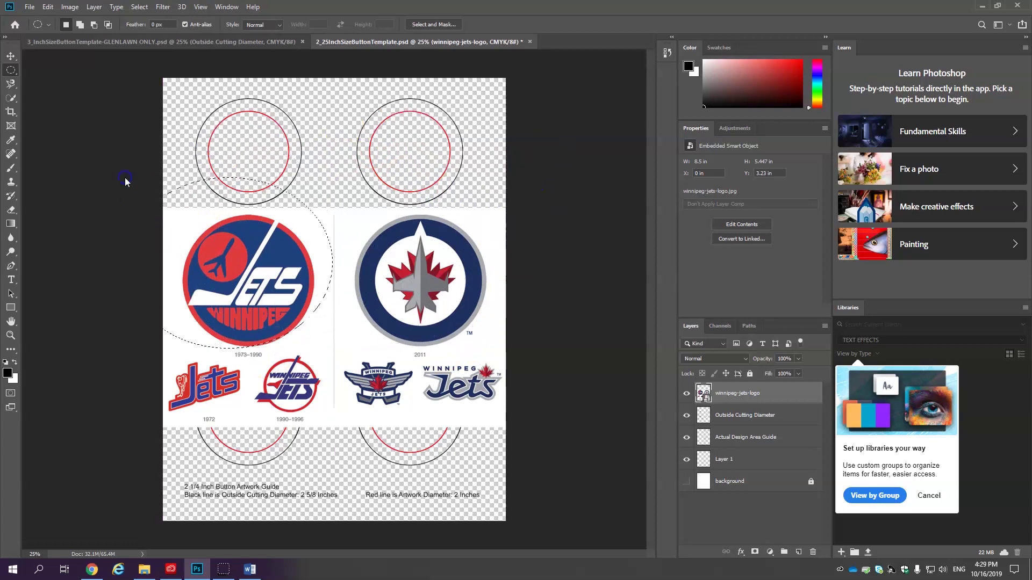
pyautogui.click(283, 124)
pyautogui.click(276, 24)
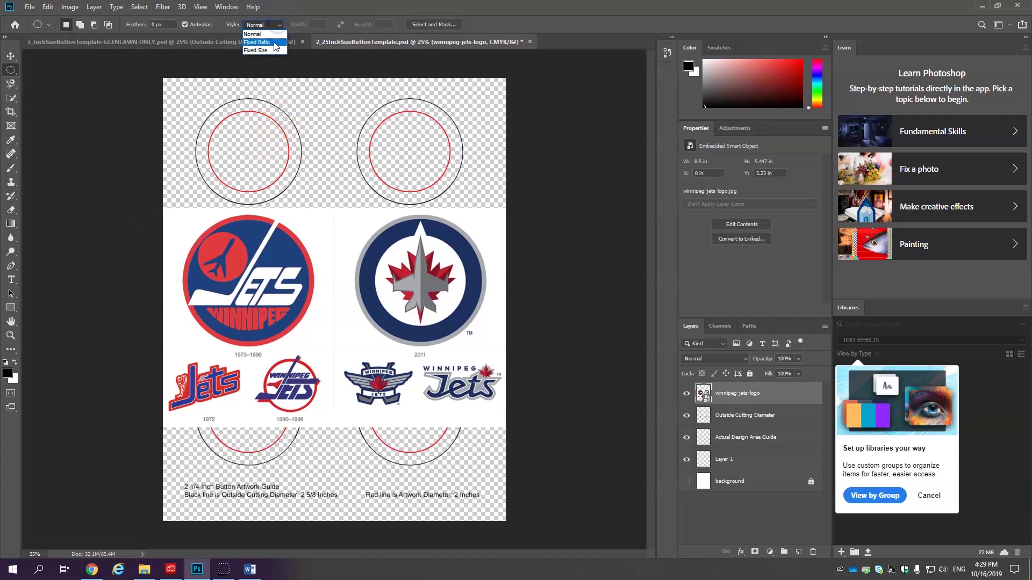
pyautogui.click(274, 43)
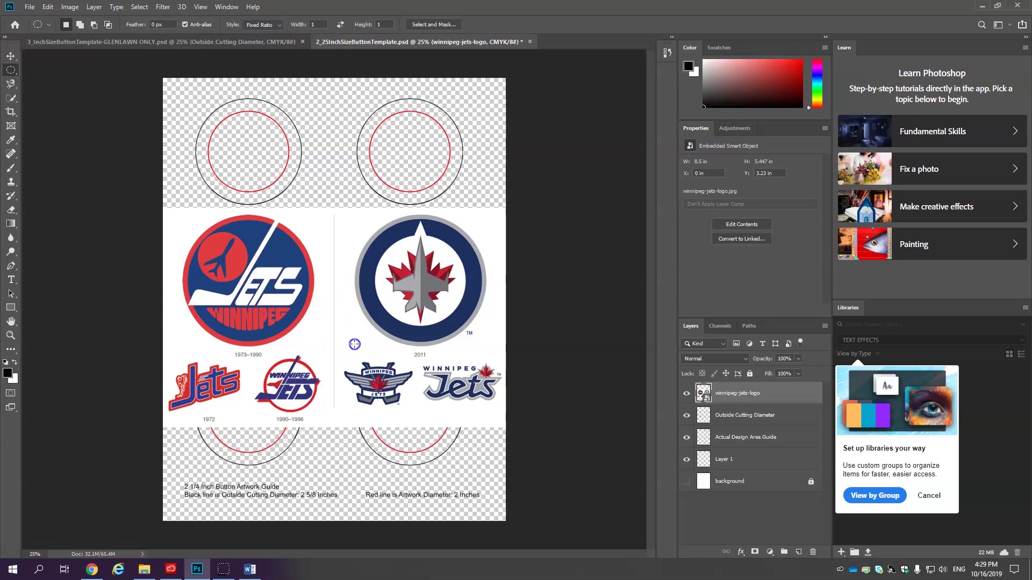
pyautogui.moveTo(354, 344); pyautogui.dragTo(202, 191)
pyautogui.moveTo(288, 184); pyautogui.dragTo(315, 244)
pyautogui.hotkey('ctrl', 'd')
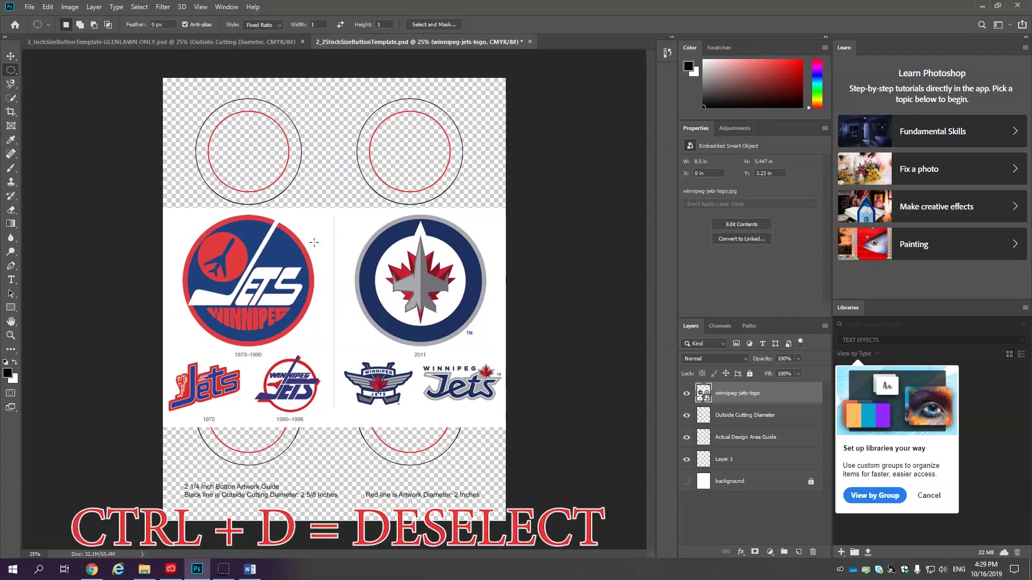
pyautogui.click(249, 283)
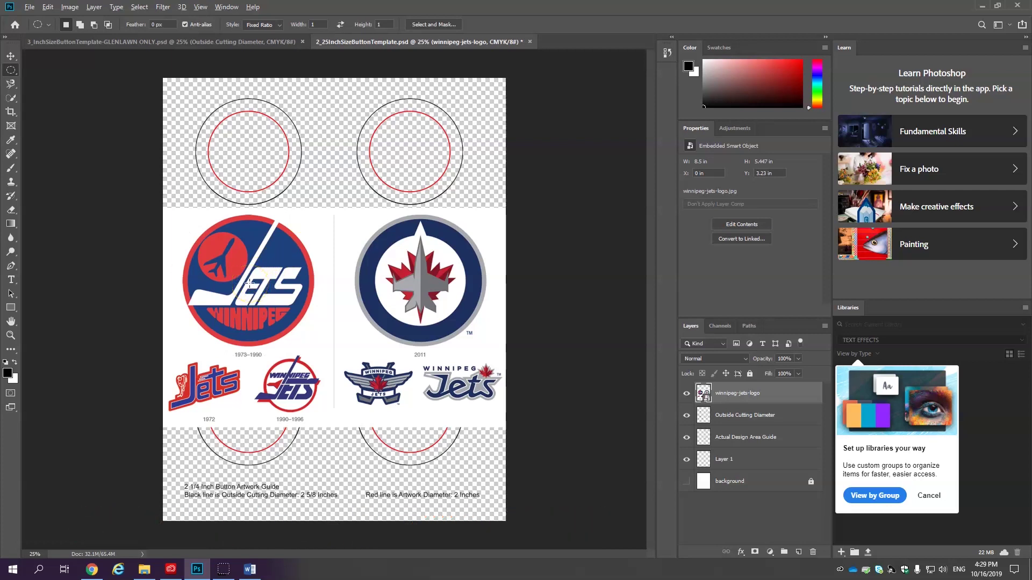
# Draw a circle around the 1973–1990 logo and try deleting, triggering the smart object error
pyautogui.moveTo(250, 283); pyautogui.dragTo(433, 350)
pyautogui.press('Delete')
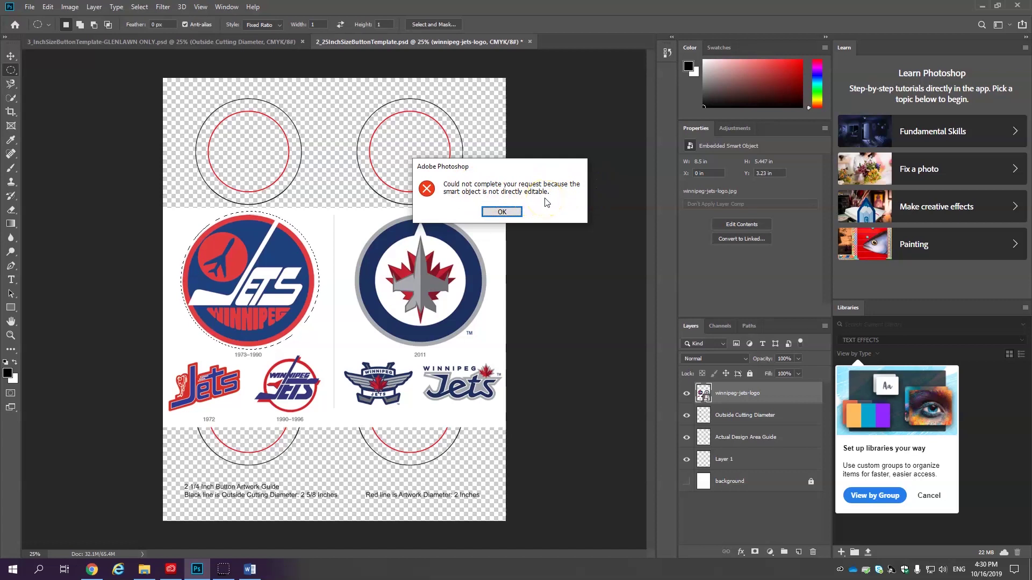
# Dismiss the error, rasterize the winnipeg-jets-logo layer, then test Delete and undo it
pyautogui.click(505, 213)
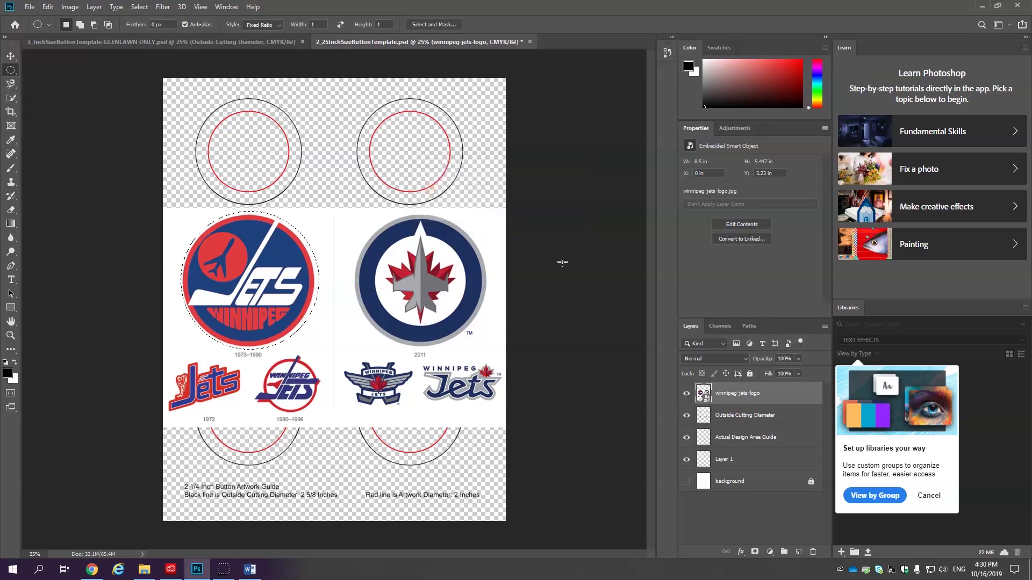
pyautogui.click(798, 395)
pyautogui.rightClick(798, 395)
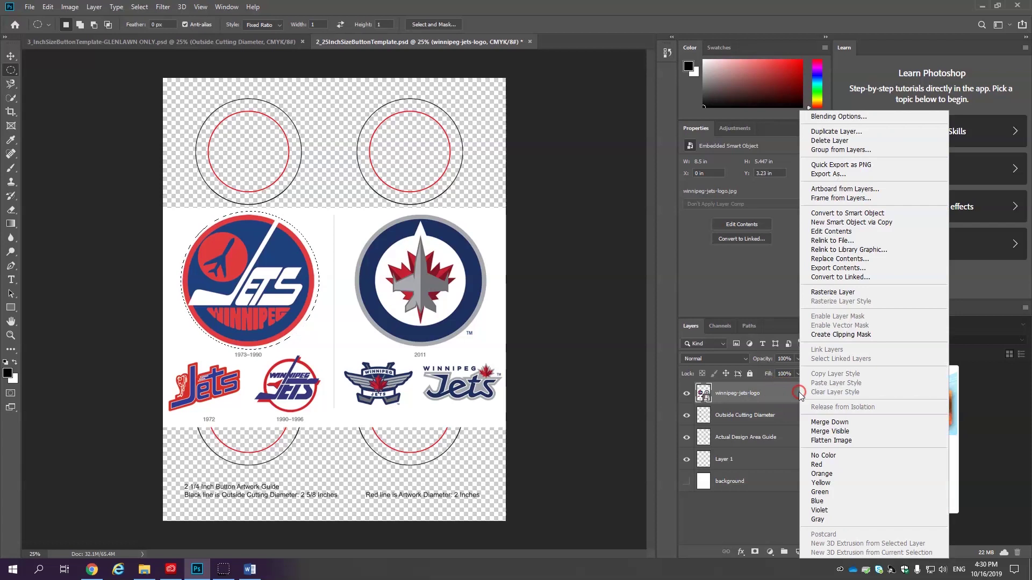
pyautogui.click(830, 293)
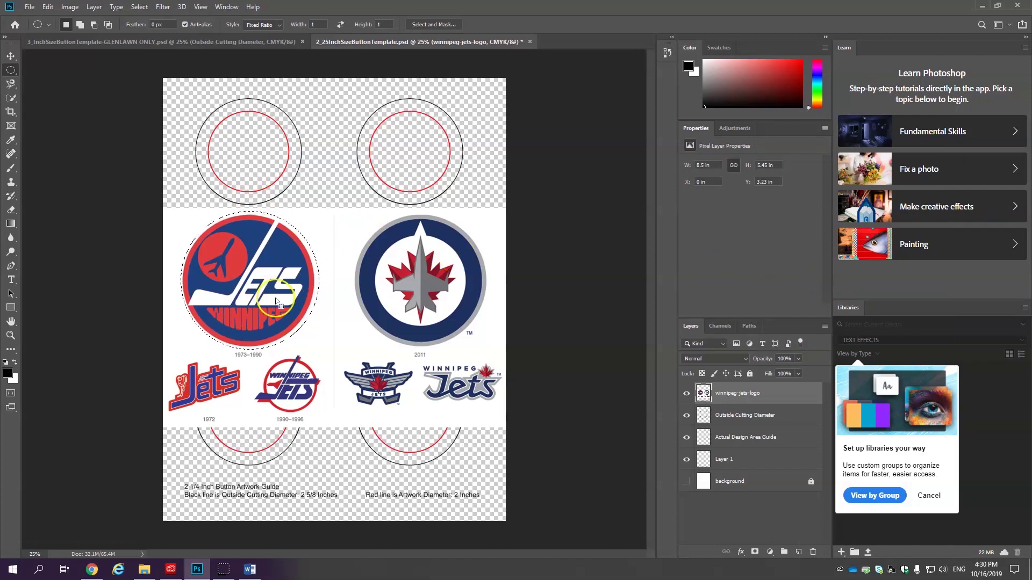
pyautogui.press('Delete')
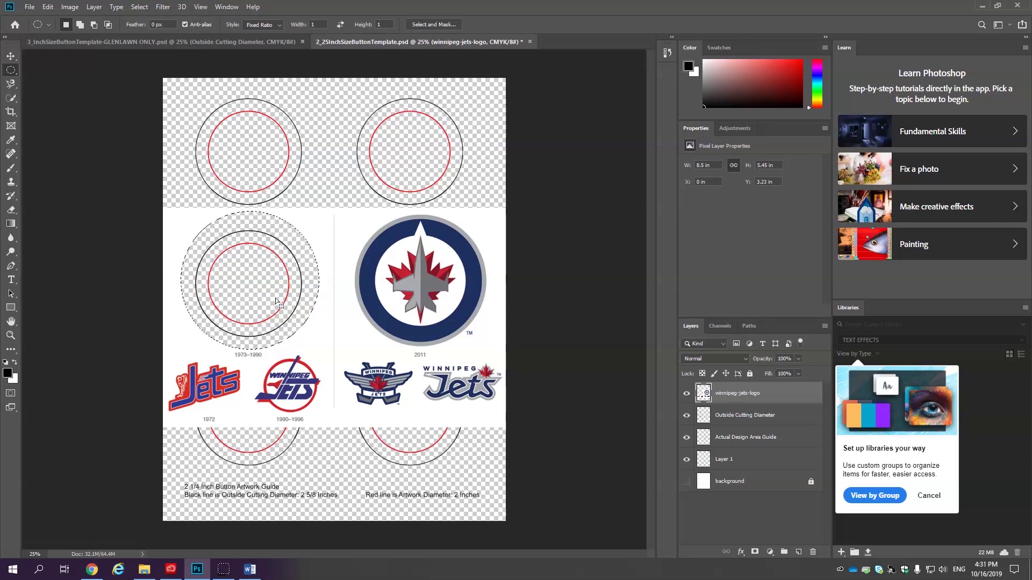
pyautogui.hotkey('ctrl', 'z')
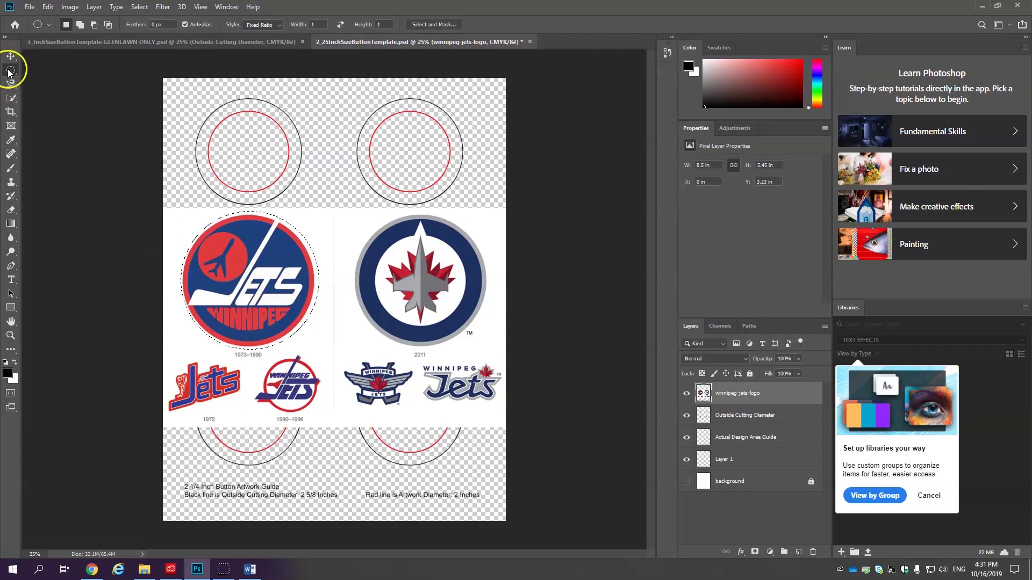
# Invert the circular selection, delete everything outside the 1973–1990 Jets logo, and deselect
pyautogui.rightClick(247, 283)
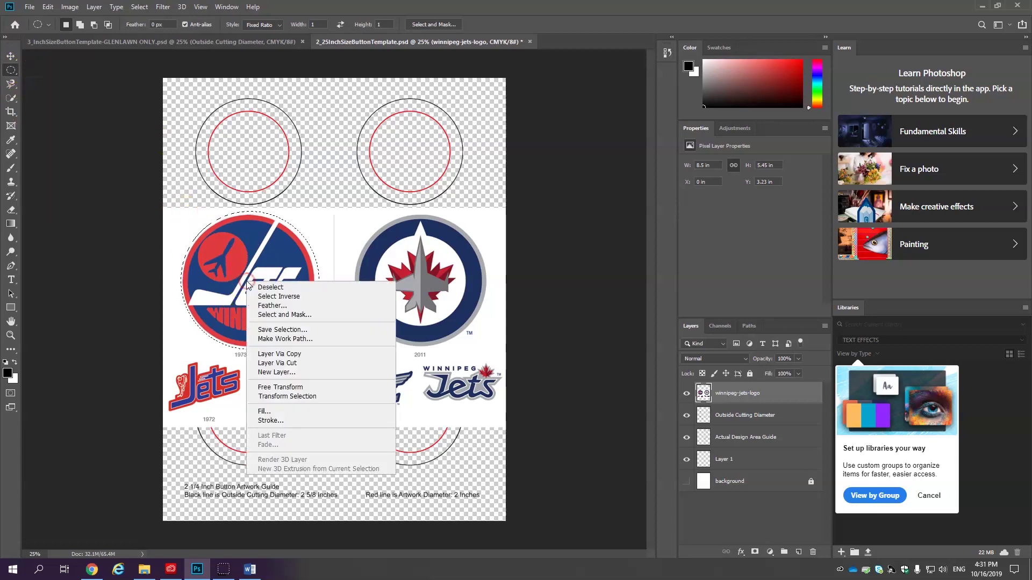
pyautogui.click(310, 299)
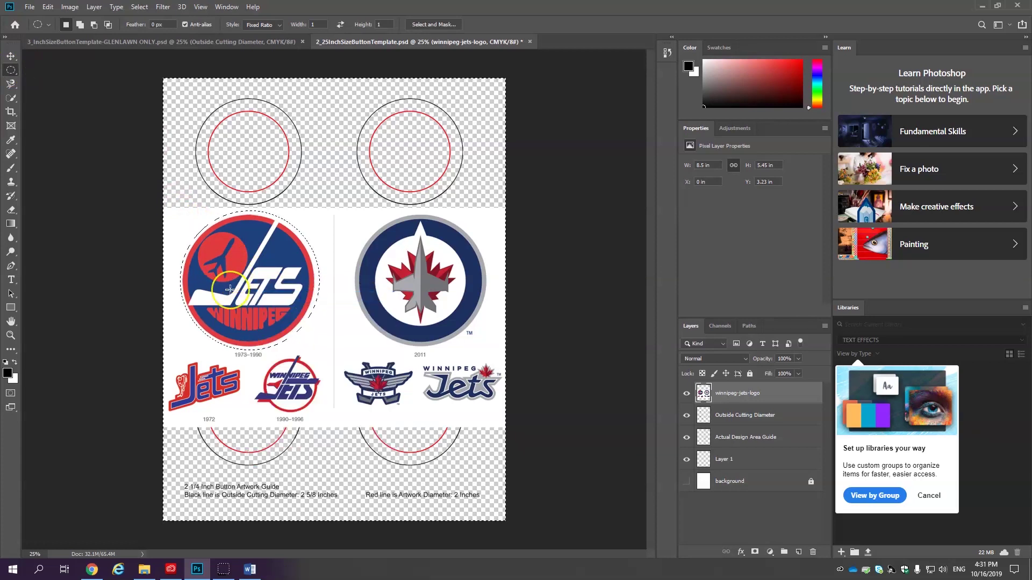
pyautogui.click(141, 7)
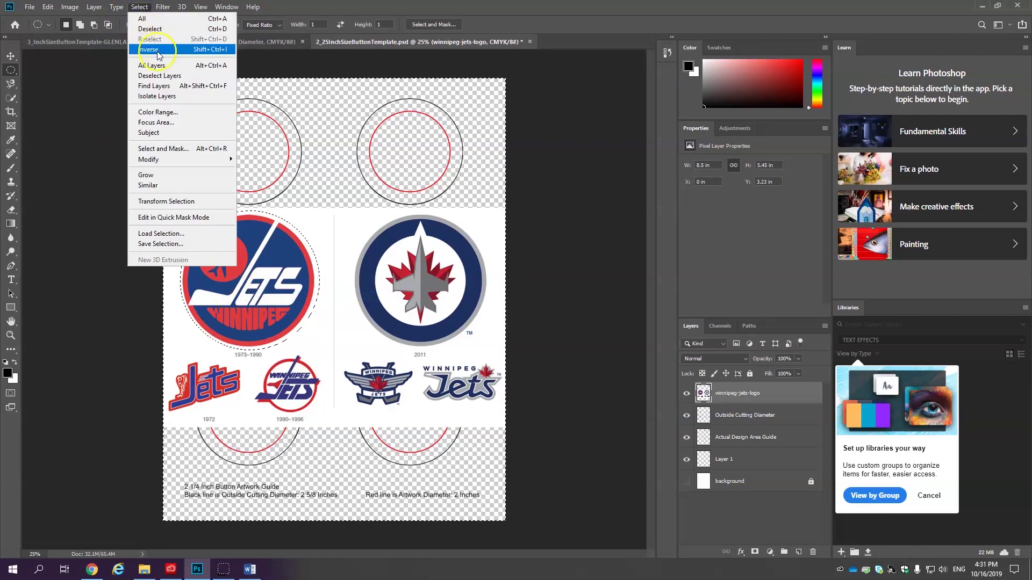
pyautogui.click(287, 304)
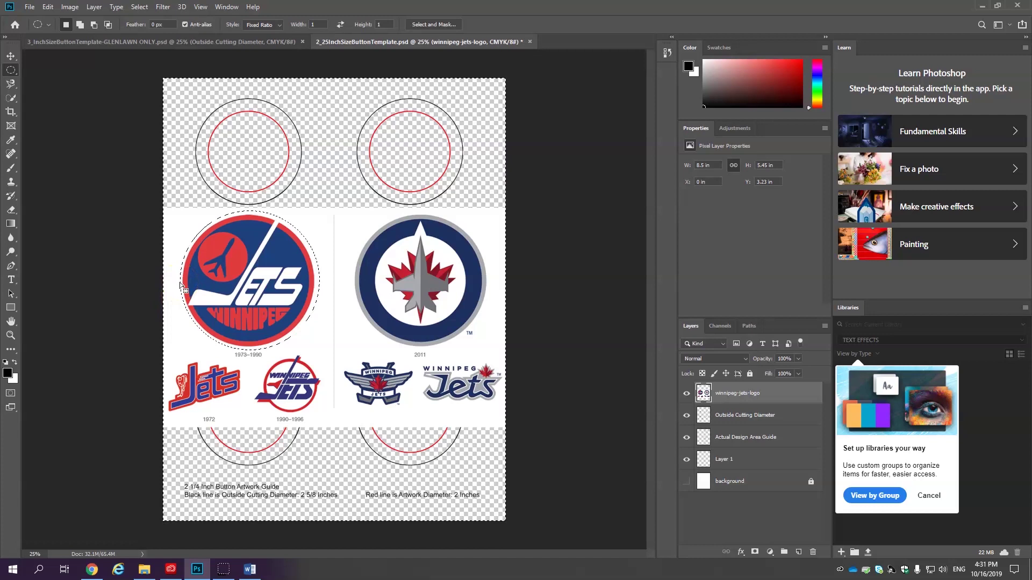
pyautogui.press('Delete')
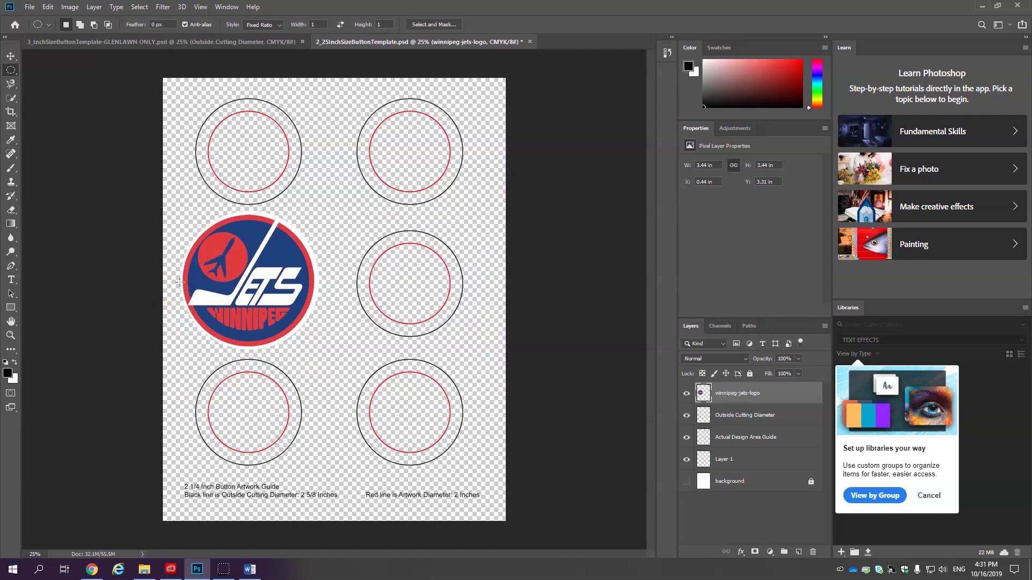
pyautogui.click(185, 285)
pyautogui.click(260, 571)
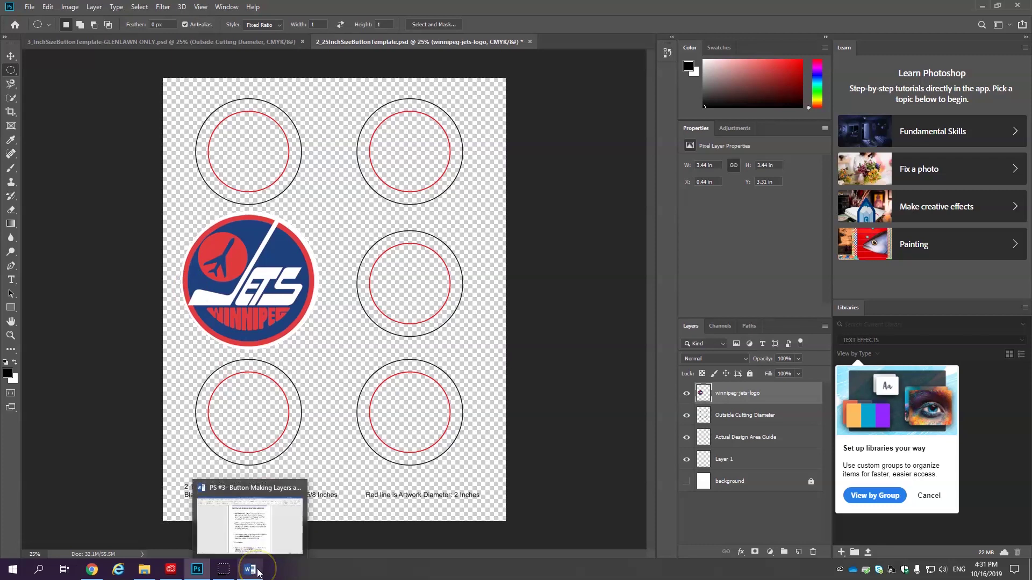
pyautogui.click(250, 571)
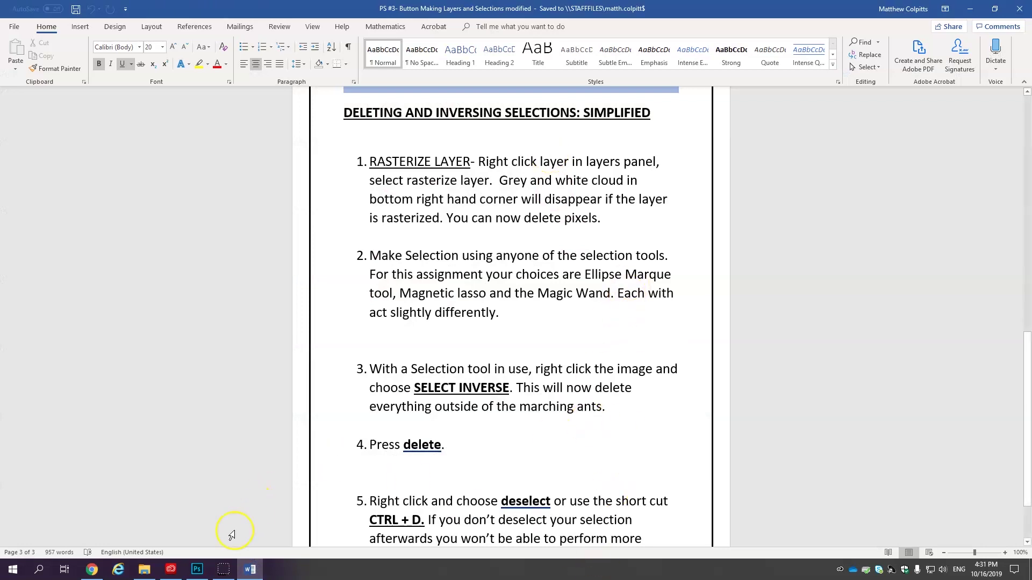
# Roughly shrink the trimmed Jets logo toward button size with Free Transform
pyautogui.click(197, 570)
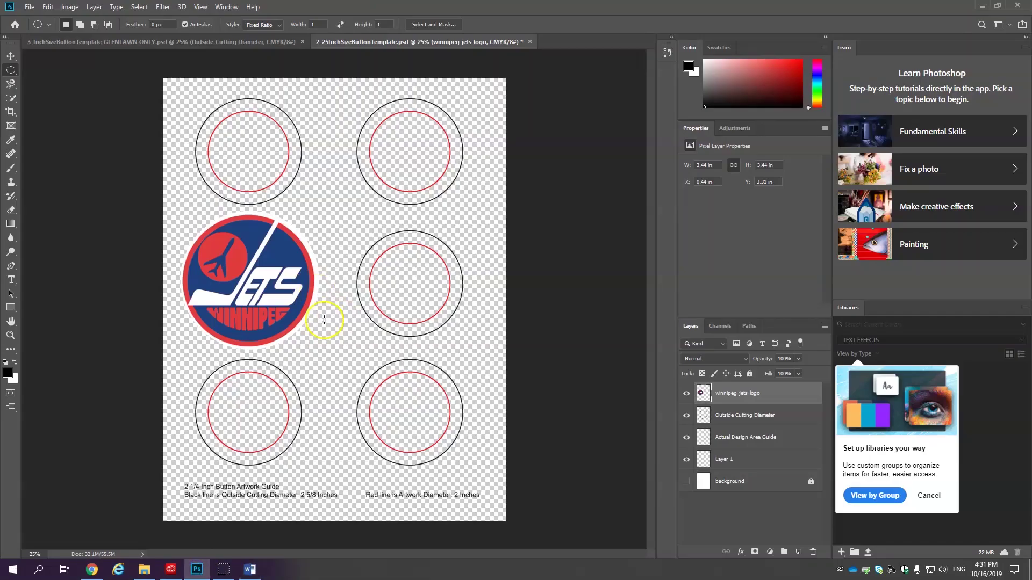
pyautogui.press('v')
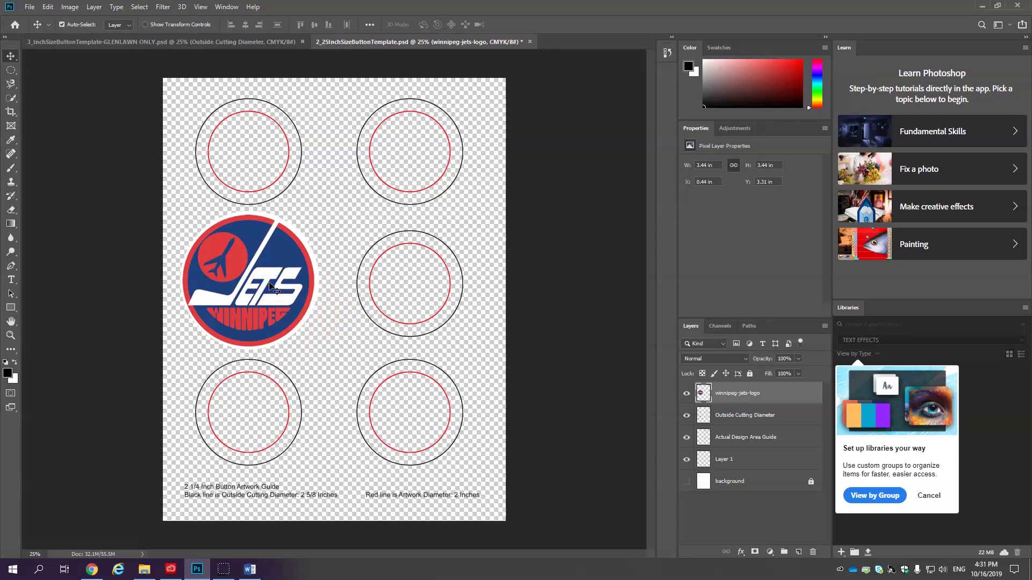
pyautogui.hotkey('ctrl', 't')
pyautogui.moveTo(321, 207); pyautogui.dragTo(276, 279)
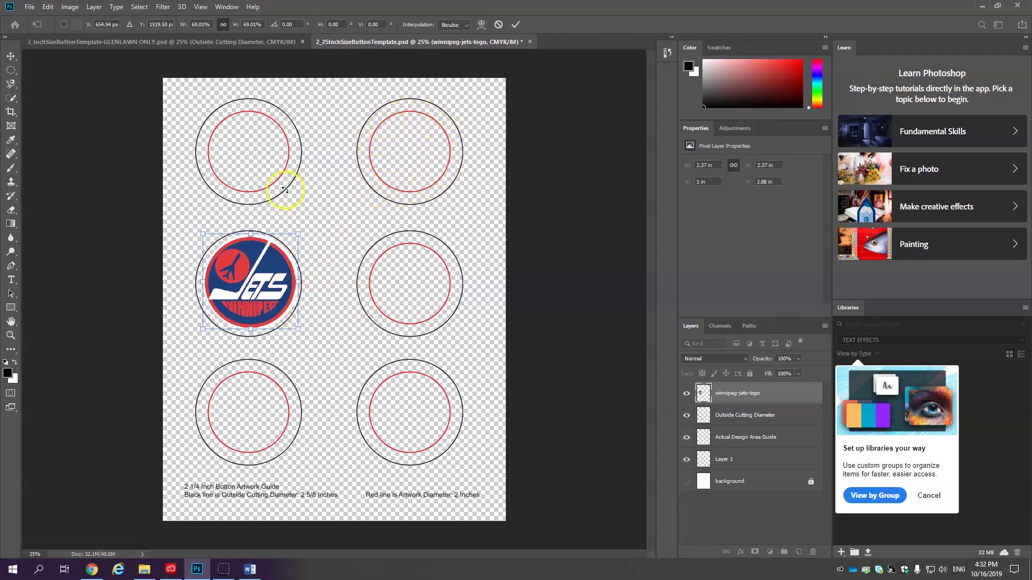
pyautogui.press('Return')
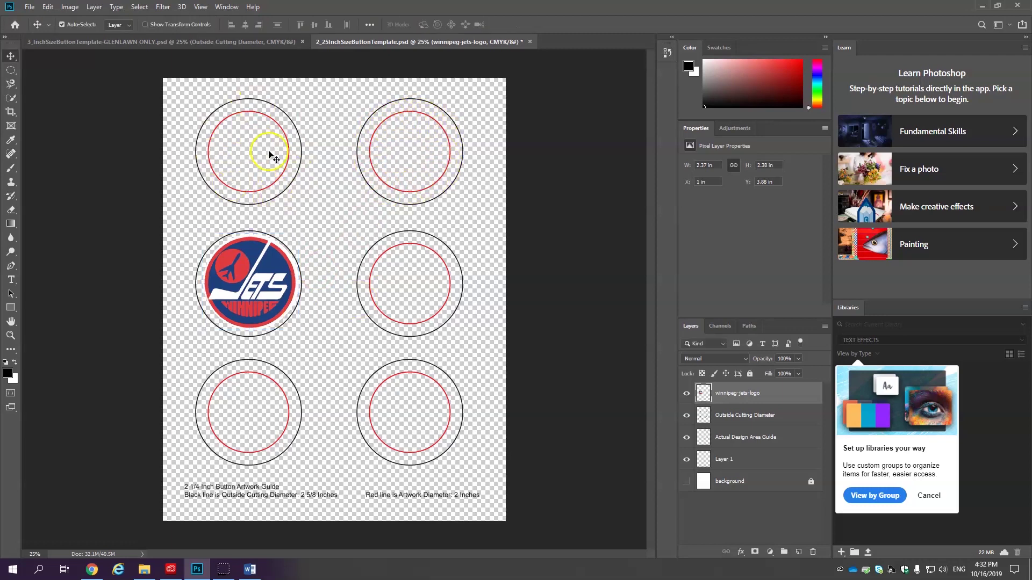
# Move the logo layer below the guide layers and scale it to 2 in, centred in the middle-left circle
pyautogui.moveTo(793, 399); pyautogui.dragTo(792, 446)
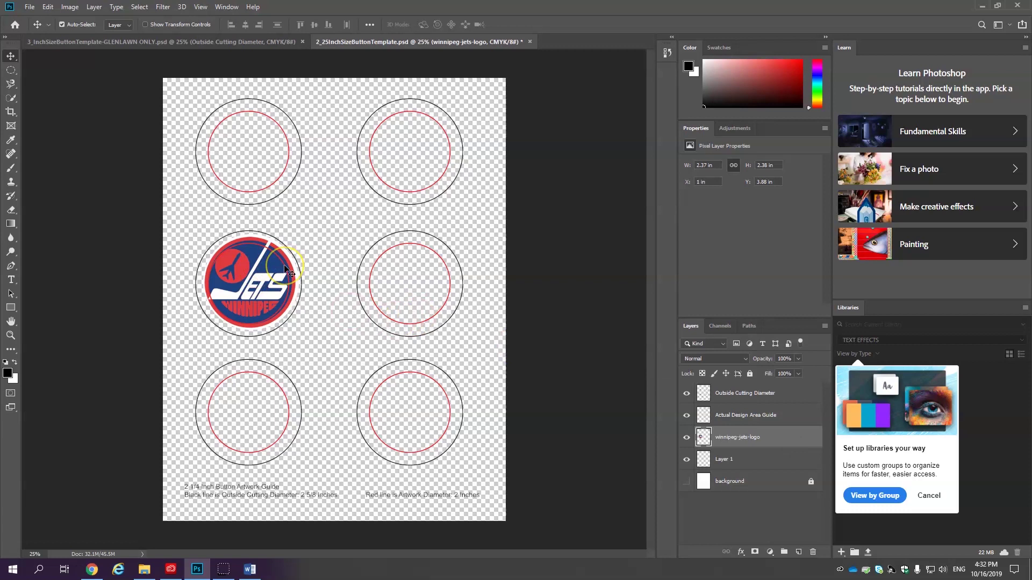
pyautogui.hotkey('ctrl', 't')
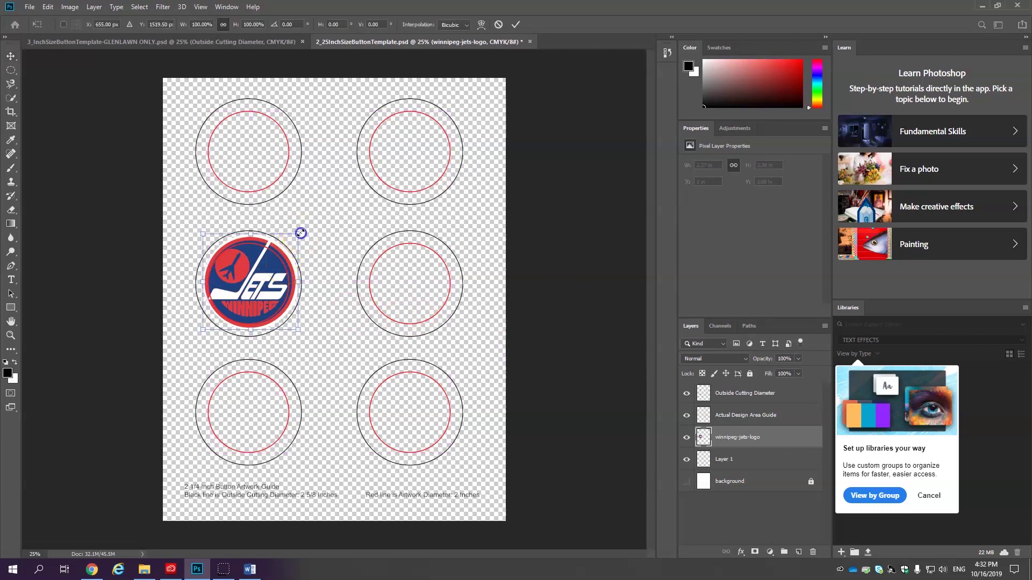
pyautogui.moveTo(300, 232); pyautogui.dragTo(269, 272)
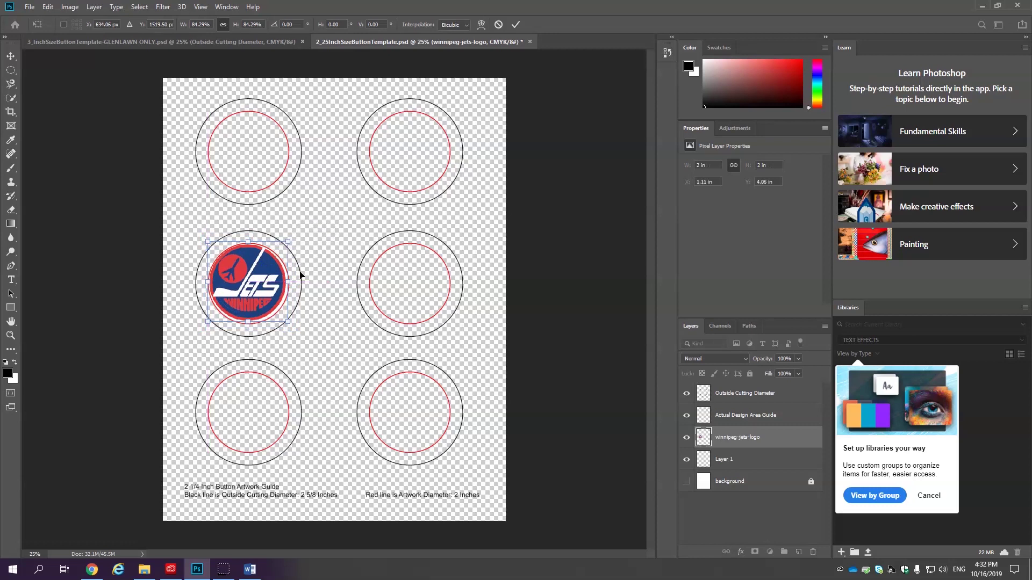
pyautogui.click(308, 274)
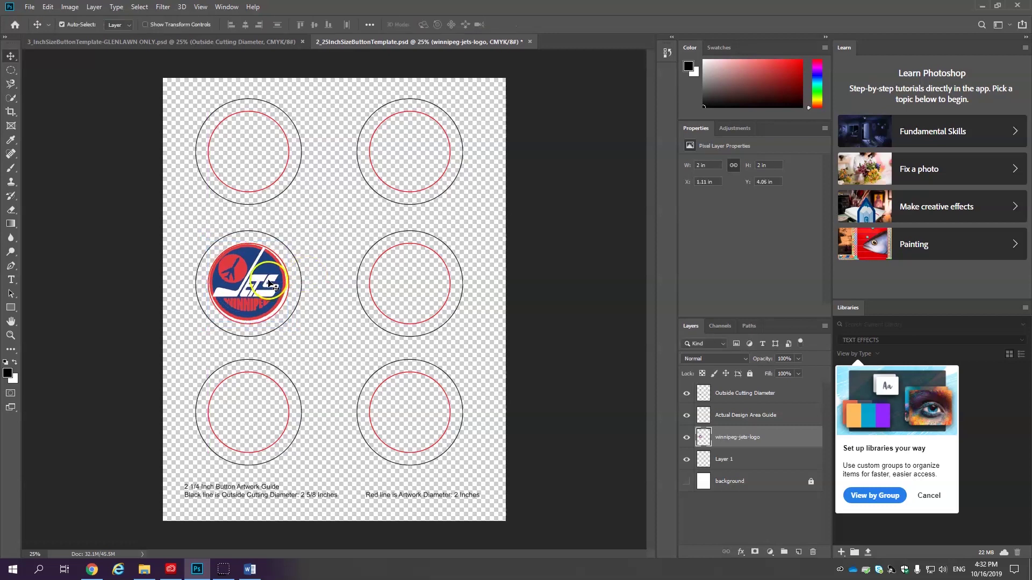
pyautogui.press('z')
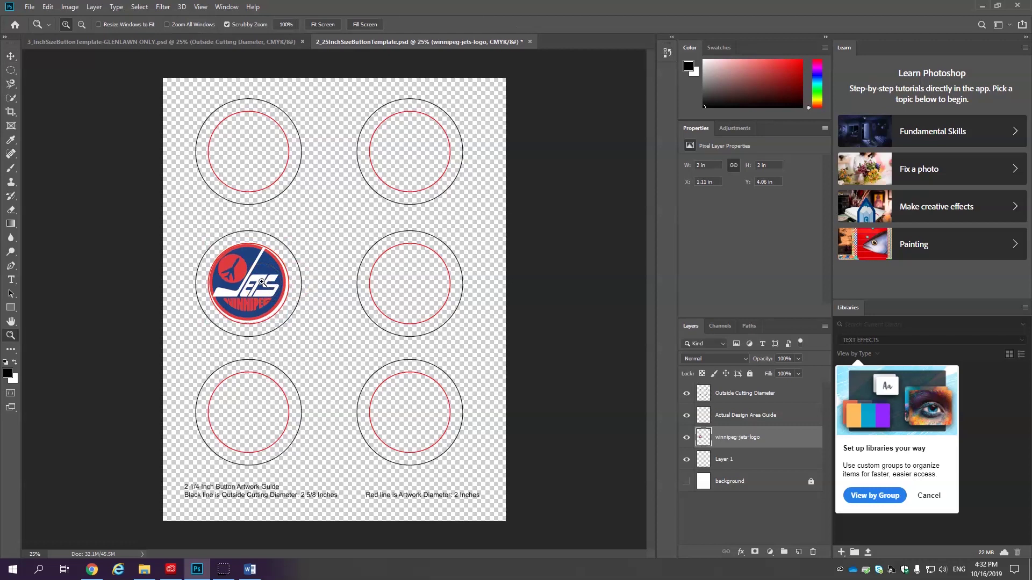
# Zoom in on the logo button and nudge the logo to X 1.13 in, Y 4.1 in inside the guide ring
pyautogui.click(262, 281)
pyautogui.click(253, 283)
pyautogui.click(233, 290)
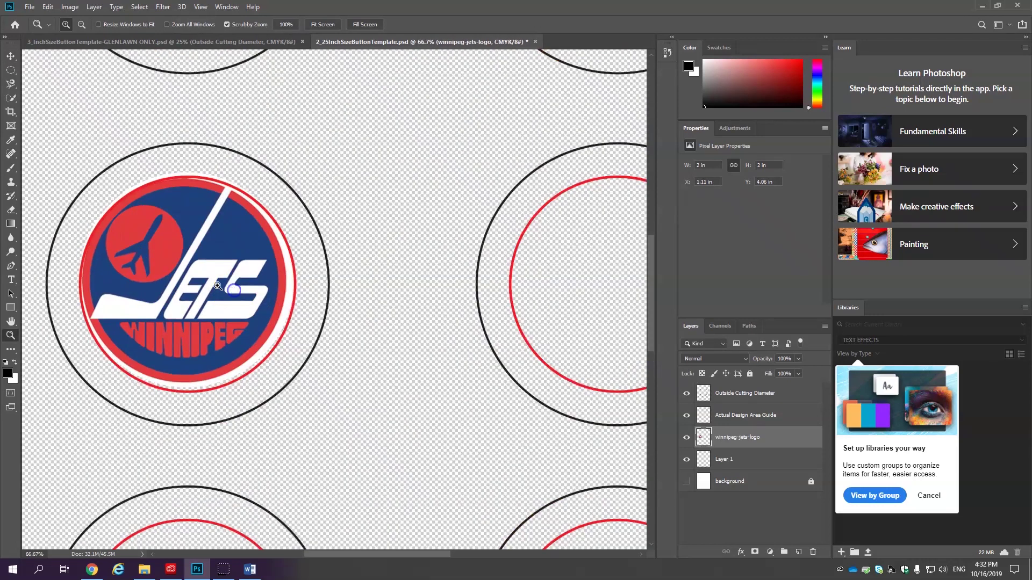
pyautogui.moveTo(216, 285); pyautogui.dragTo(326, 292)
pyautogui.press('v')
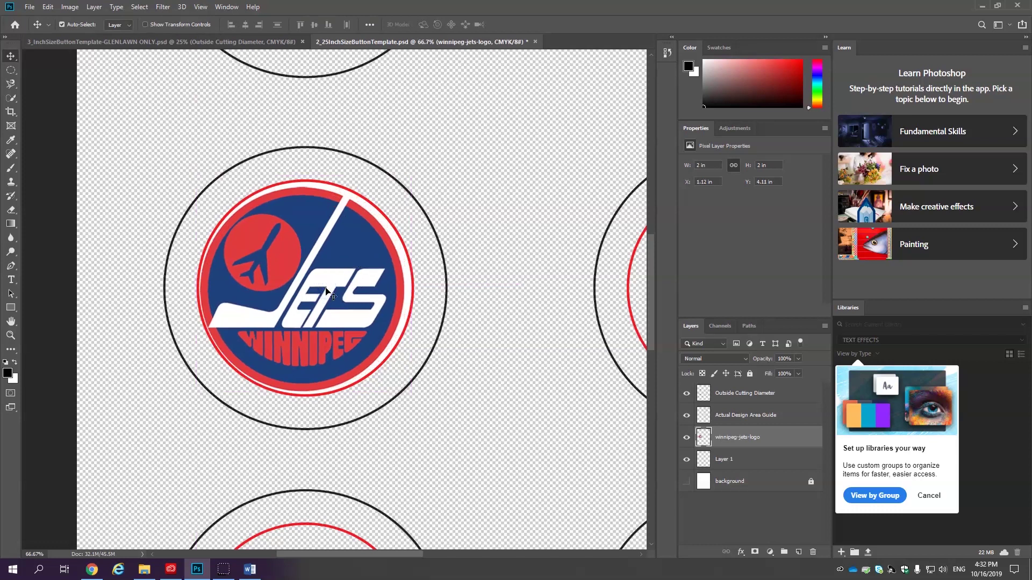
pyautogui.press('Right')
pyautogui.press('Right')
pyautogui.press('Right')
pyautogui.press('Right')
pyautogui.press('Right')
pyautogui.press('Right')
pyautogui.press('Up')
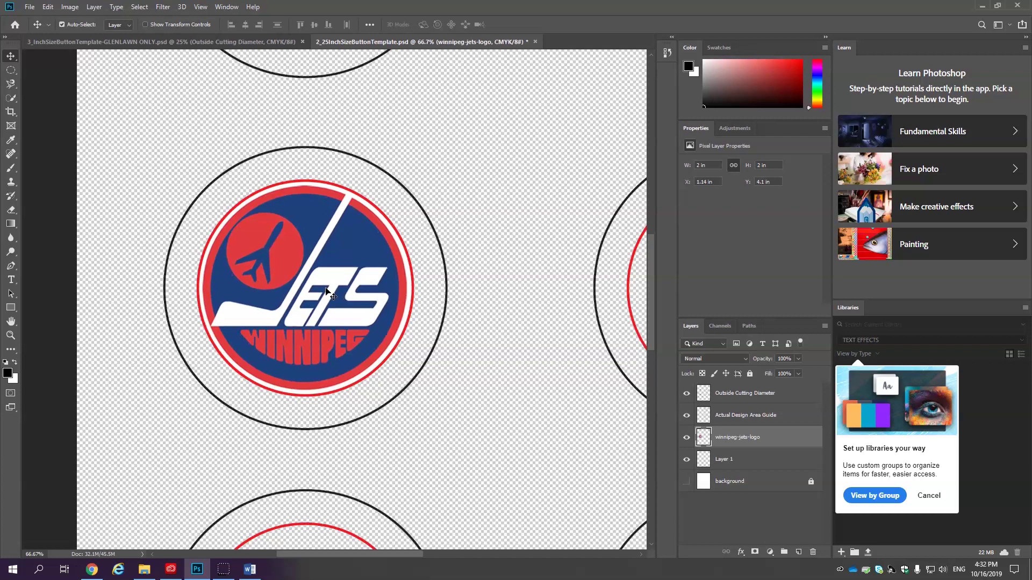
pyautogui.press('Left')
pyautogui.press('Left')
pyautogui.press('Left')
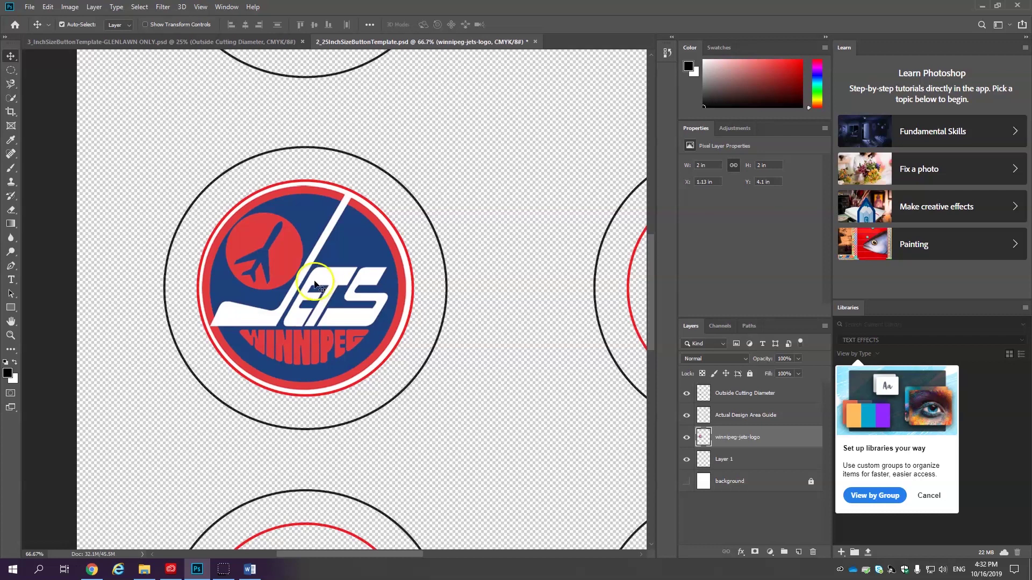
# Drag the second Jets logo sheet down over the lower circles to X -0.92 in, Y 1.75 in
pyautogui.click(12, 72)
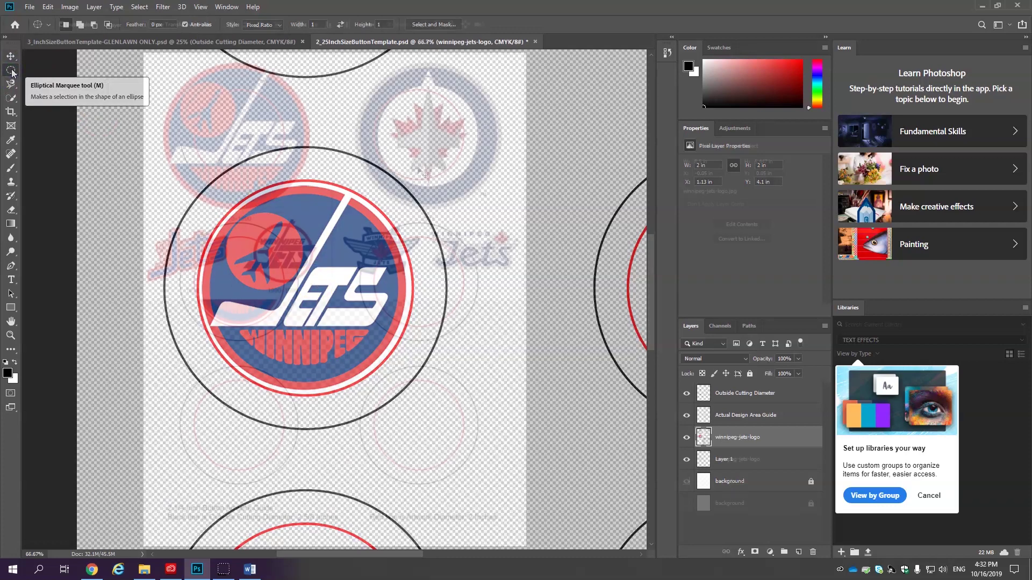
pyautogui.click(439, 161)
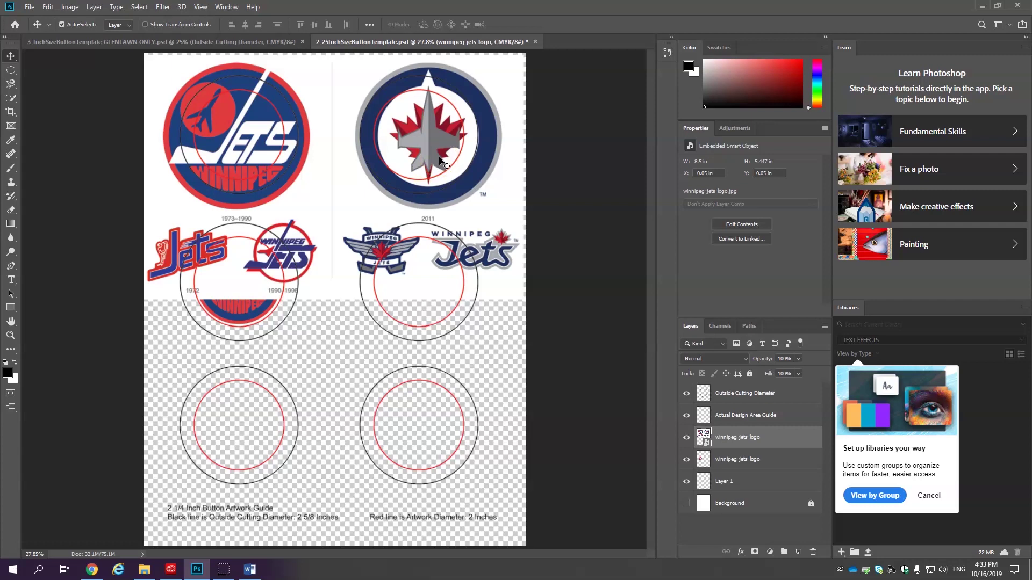
pyautogui.moveTo(440, 160); pyautogui.dragTo(401, 237)
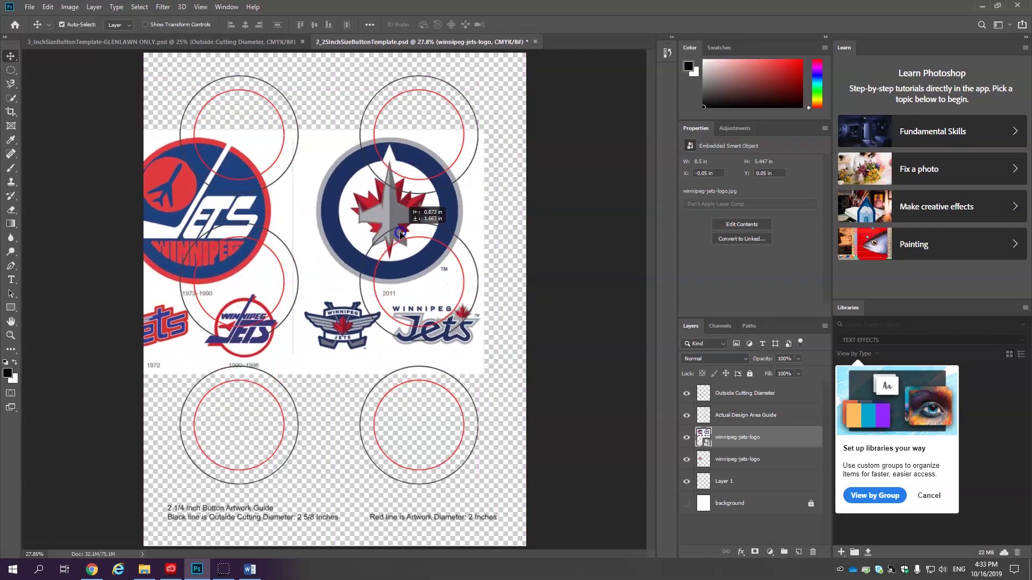
pyautogui.click(11, 86)
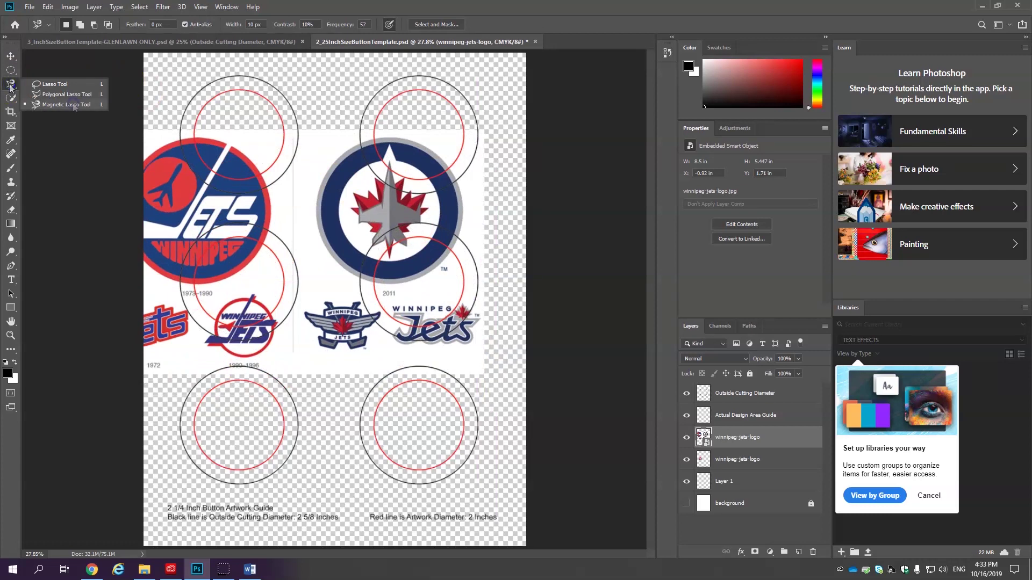
# Choose the Magnetic Lasso and zoom in to frame the winged WINNIPEG JETS logo
pyautogui.click(74, 106)
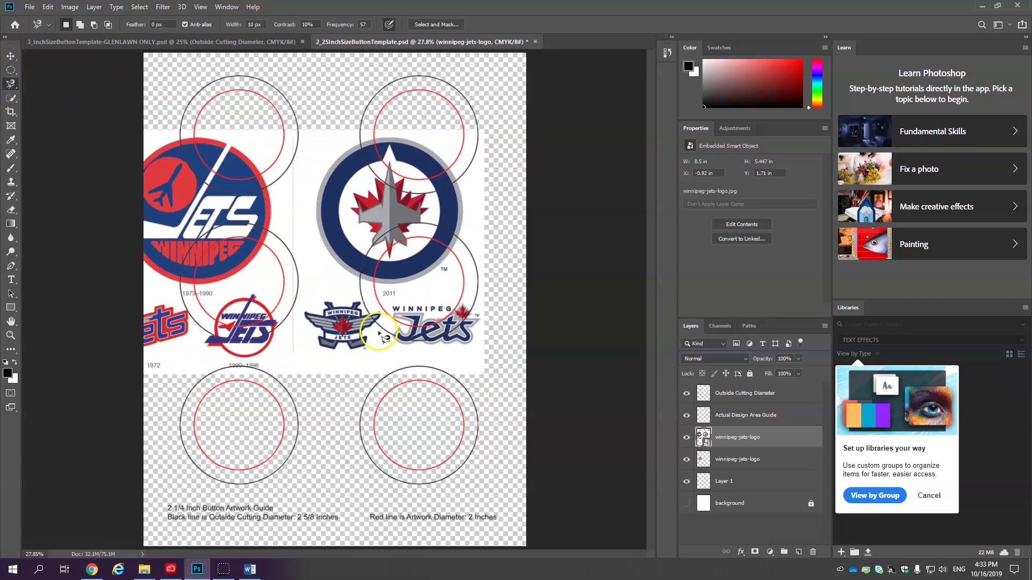
pyautogui.press('z')
pyautogui.moveTo(346, 334); pyautogui.dragTo(355, 324)
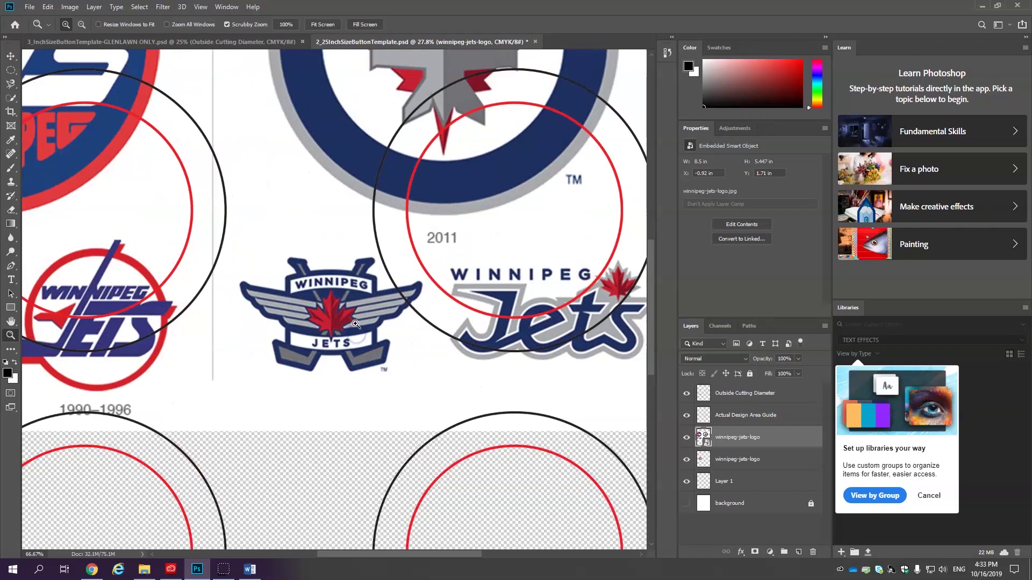
pyautogui.click(356, 324)
pyautogui.click(359, 319)
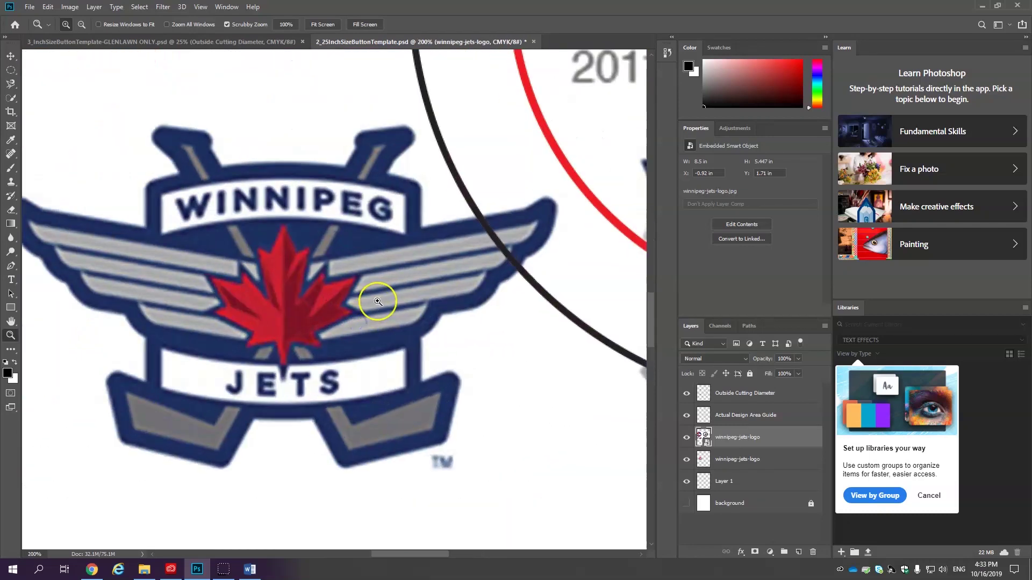
pyautogui.keyDown('alt'); pyautogui.click(378, 301); pyautogui.keyUp('alt')
pyautogui.keyDown('alt'); pyautogui.click(378, 301); pyautogui.keyUp('alt')
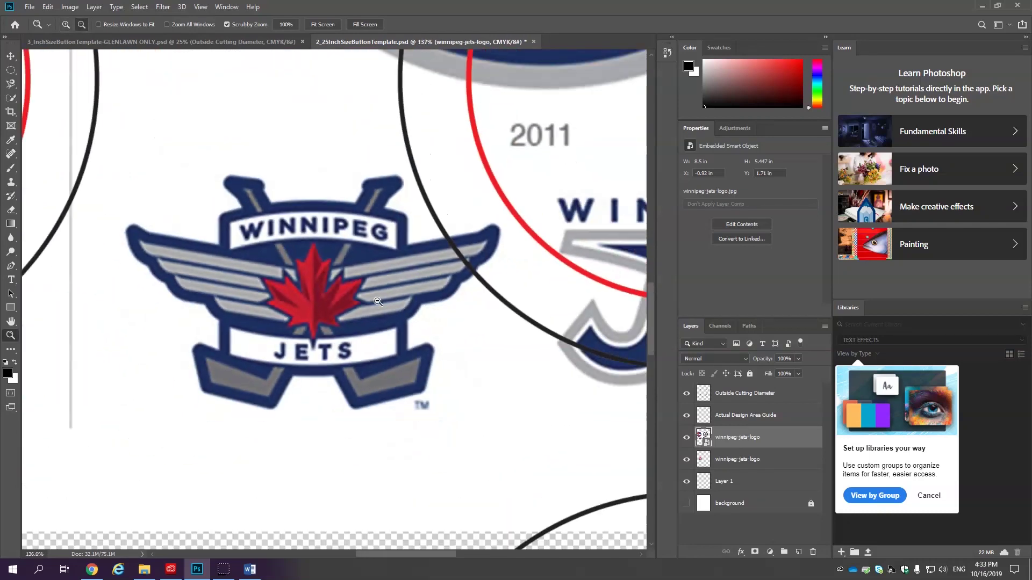
pyautogui.click(368, 299)
pyautogui.moveTo(369, 299)
pyautogui.mouseDown()
pyautogui.moveTo(323, 324)
pyautogui.moveTo(351, 324)
pyautogui.mouseUp()
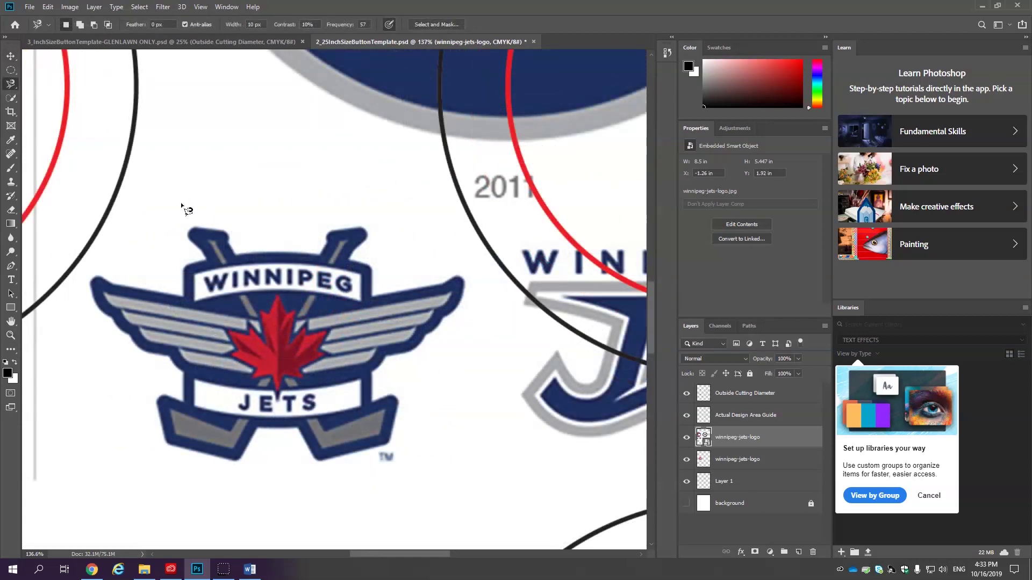
# Start outlining the winged logo, then cancel the stray path with Esc
pyautogui.click(184, 217)
pyautogui.click(189, 228)
pyautogui.click(228, 240)
pyautogui.click(319, 255)
pyautogui.moveTo(365, 231)
pyautogui.mouseDown()
pyautogui.moveTo(392, 172)
pyautogui.moveTo(341, 419)
pyautogui.moveTo(423, 185)
pyautogui.moveTo(150, 283)
pyautogui.moveTo(126, 253)
pyautogui.moveTo(561, 481)
pyautogui.moveTo(652, 242)
pyautogui.moveTo(180, 311)
pyautogui.moveTo(468, 265)
pyautogui.moveTo(175, 198)
pyautogui.moveTo(224, 215)
pyautogui.mouseUp()
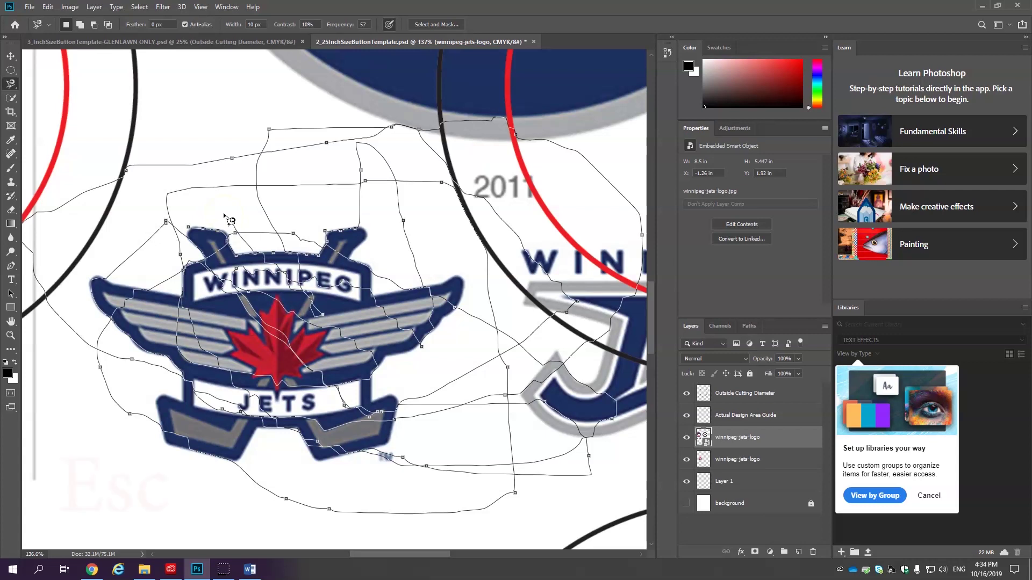
pyautogui.press('Escape')
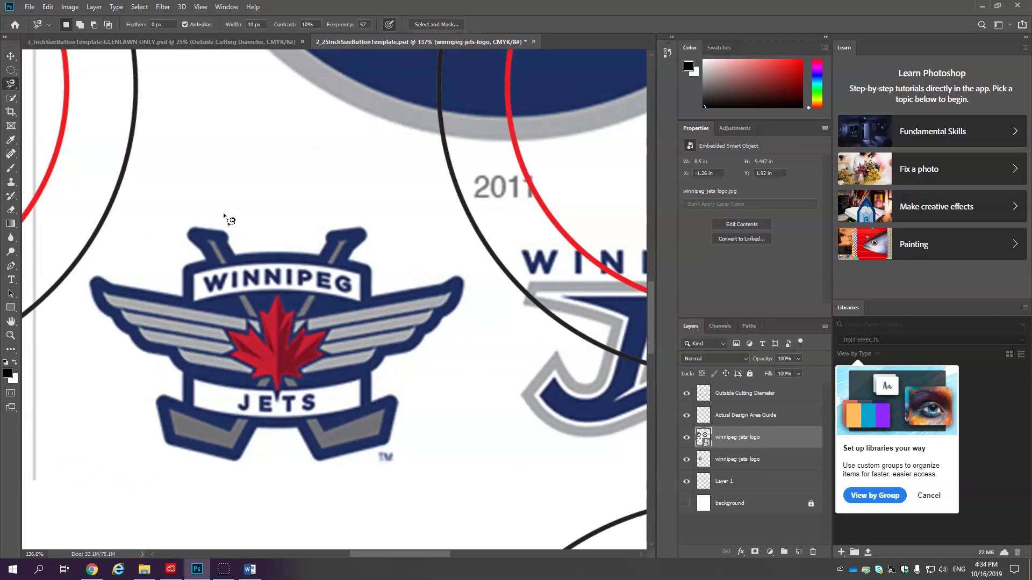
# Trace the Magnetic Lasso along the winged logo's top edge and around its right notch
pyautogui.click(190, 232)
pyautogui.click(229, 233)
pyautogui.click(321, 253)
pyautogui.click(325, 240)
pyautogui.click(344, 230)
pyautogui.click(348, 227)
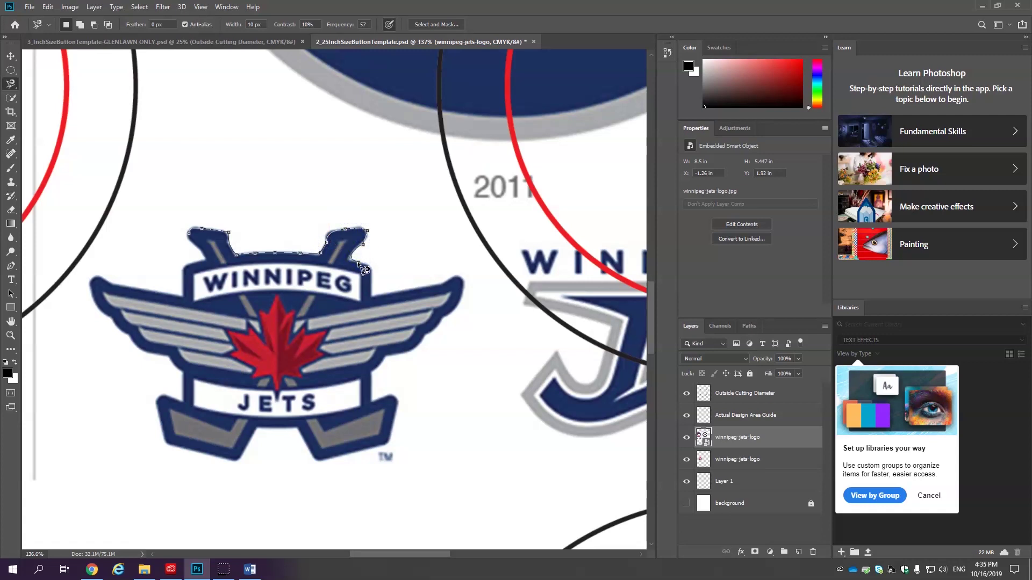
pyautogui.moveTo(392, 236)
pyautogui.mouseDown()
pyautogui.moveTo(423, 254)
pyautogui.moveTo(425, 284)
pyautogui.moveTo(410, 278)
pyautogui.moveTo(435, 233)
pyautogui.moveTo(449, 253)
pyautogui.moveTo(430, 270)
pyautogui.moveTo(374, 271)
pyautogui.mouseUp()
# Remove stray points, trace the rest of the logo, and close the path into a selection
pyautogui.press('BackSpace')
pyautogui.press('BackSpace')
pyautogui.press('BackSpace')
pyautogui.press('BackSpace')
pyautogui.press('BackSpace')
pyautogui.moveTo(372, 270)
pyautogui.mouseDown()
pyautogui.moveTo(382, 290)
pyautogui.moveTo(203, 256)
pyautogui.mouseUp()
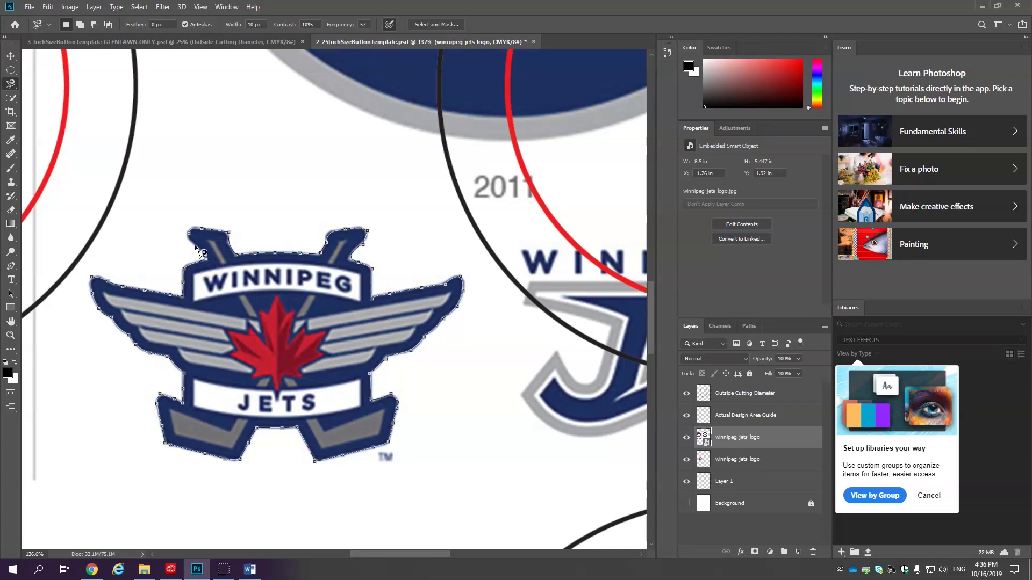
pyautogui.click(192, 244)
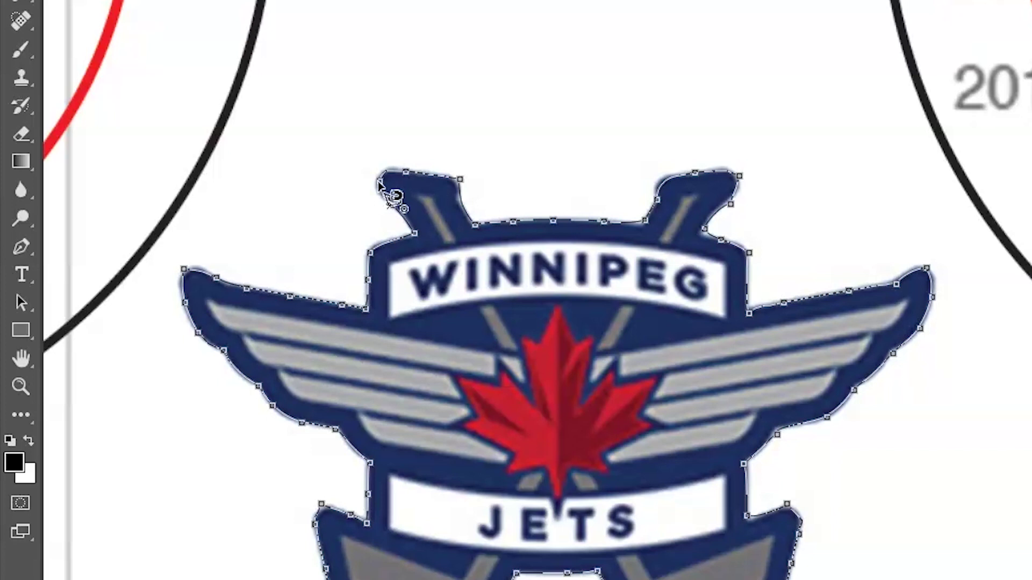
pyautogui.click(380, 191)
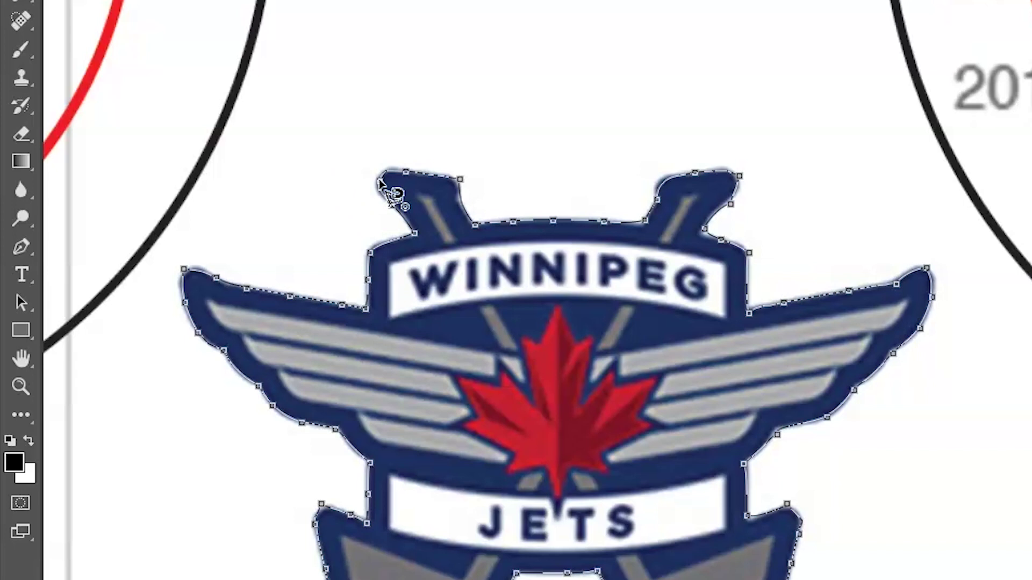
pyautogui.click(380, 185)
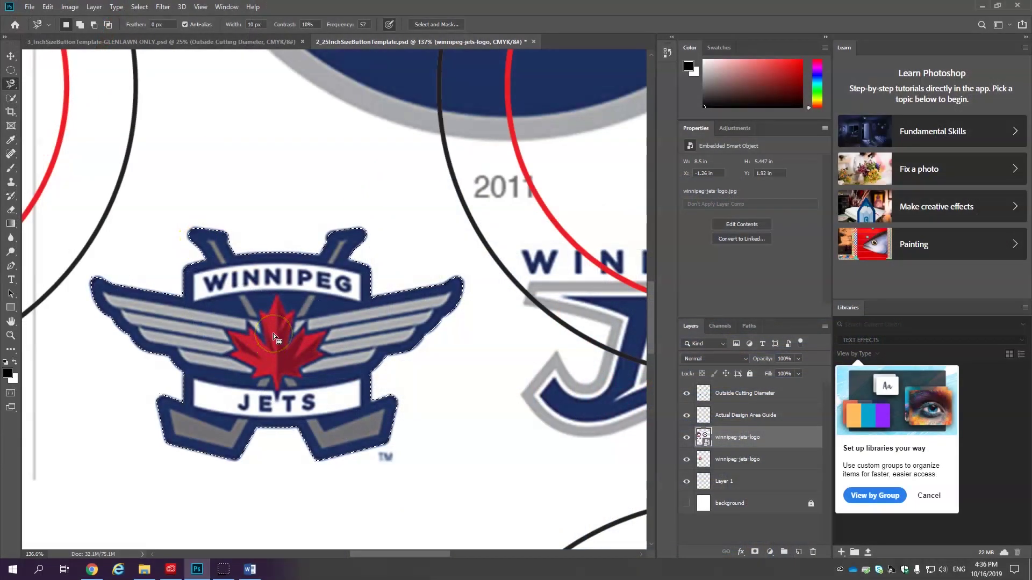
# Rasterize the logo layer, delete everything outside the winged logo selection, and deselect
pyautogui.rightClick(808, 437)
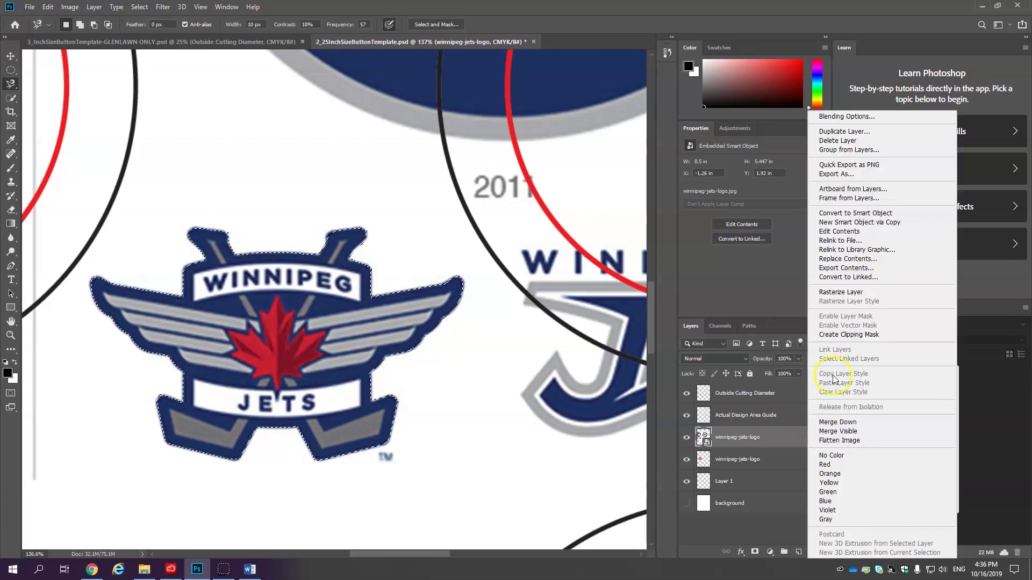
pyautogui.click(840, 292)
pyautogui.rightClick(290, 338)
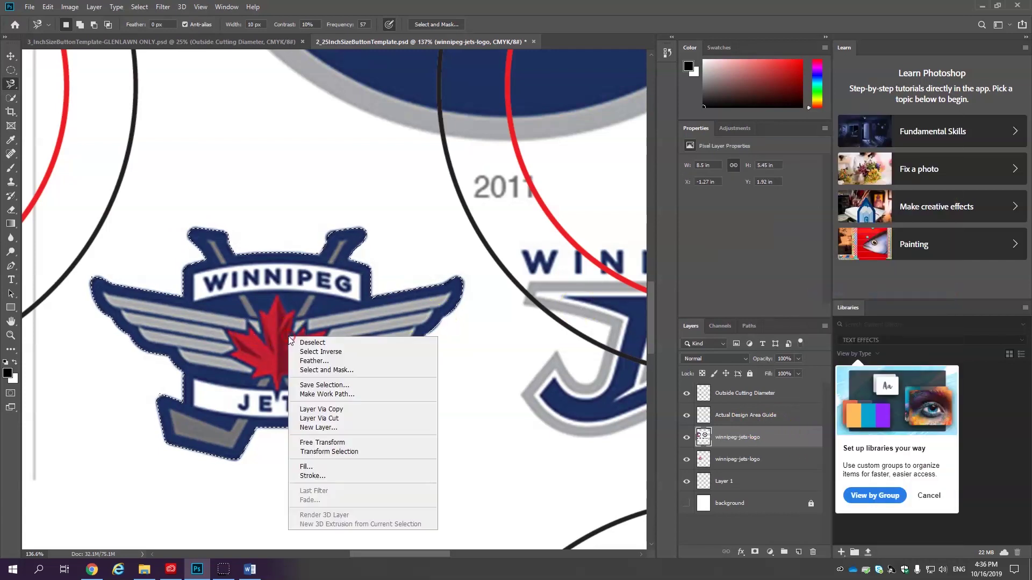
pyautogui.click(344, 352)
pyautogui.press('Delete')
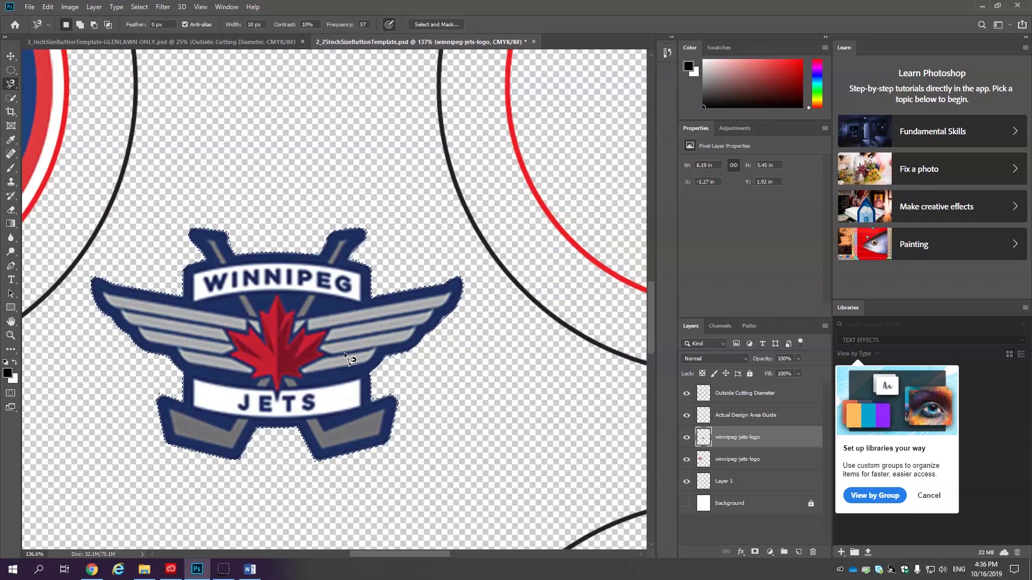
pyautogui.hotkey('ctrl', 'd')
# Fit the whole page on screen and begin a Free Transform on the winged logo
pyautogui.press('z')
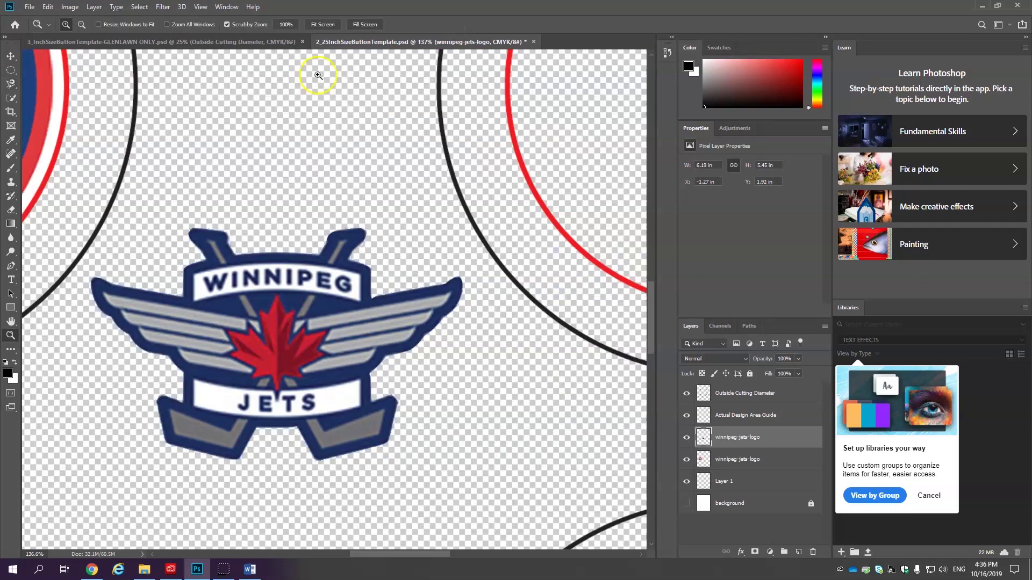
pyautogui.click(334, 28)
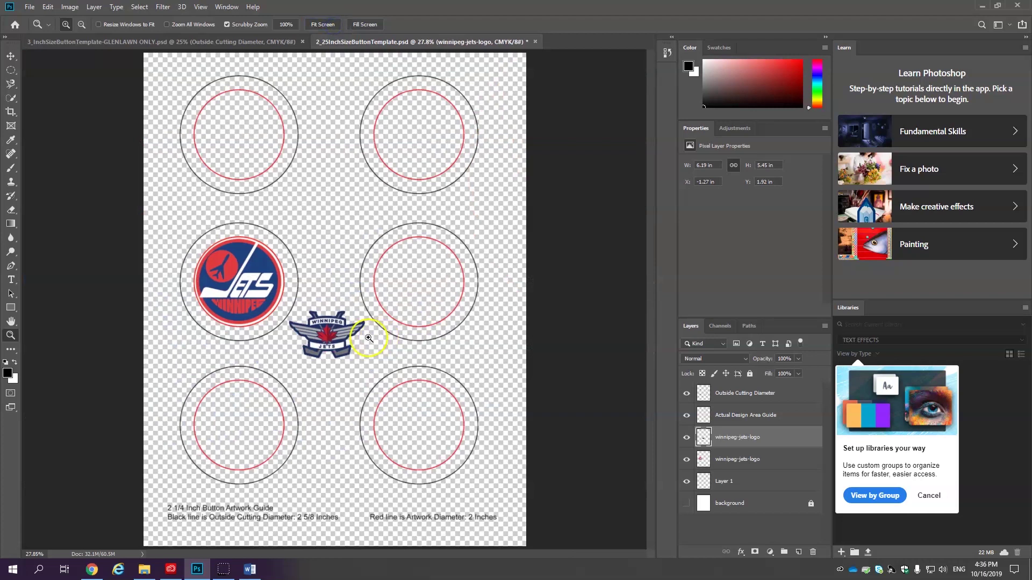
pyautogui.press('v')
pyautogui.hotkey('ctrl', 't')
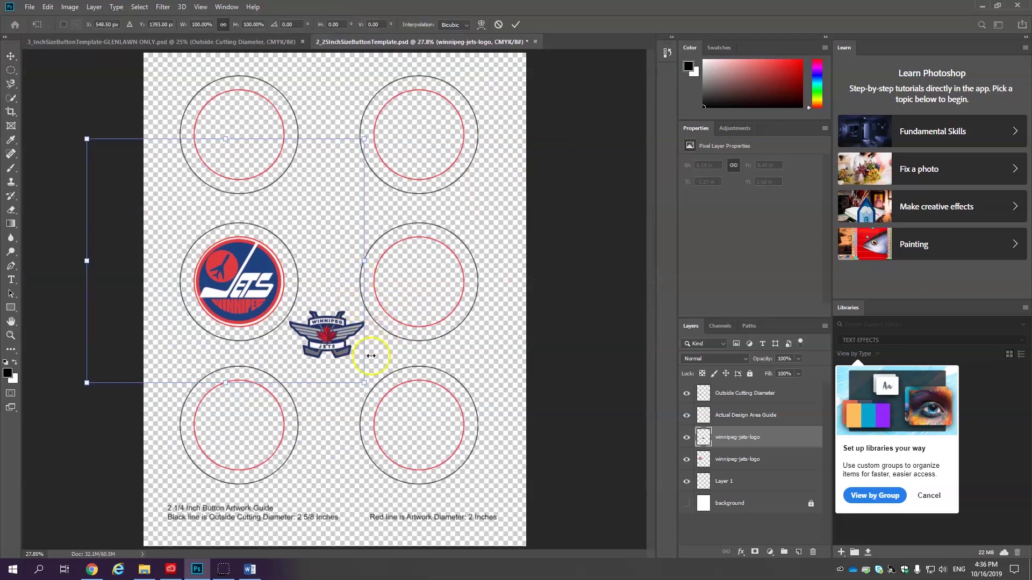
# Scale the winged logo down and fit it inside the middle-right circle's red artwork line
pyautogui.moveTo(383, 400); pyautogui.dragTo(403, 417)
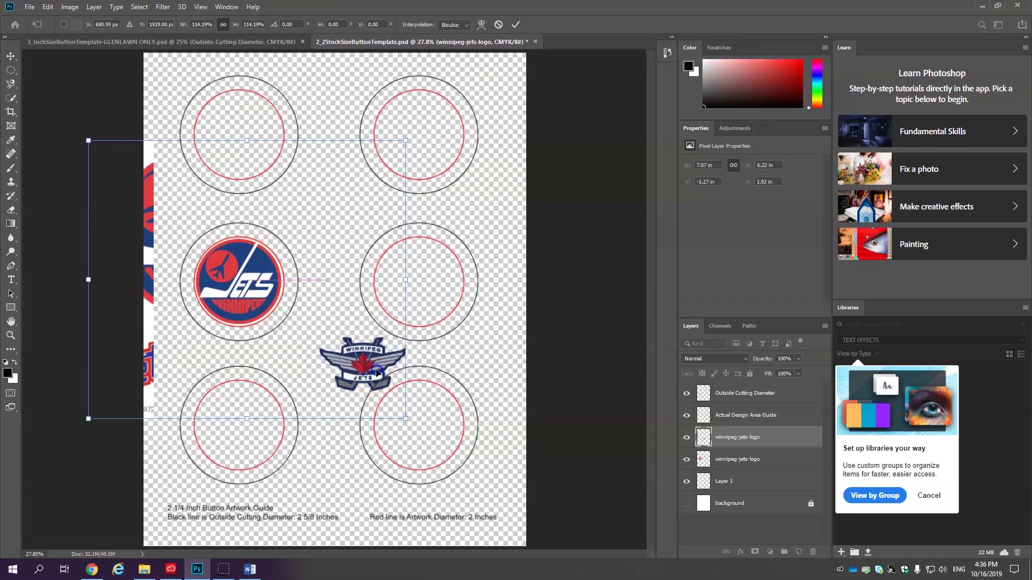
pyautogui.moveTo(369, 378); pyautogui.dragTo(428, 301)
pyautogui.moveTo(461, 342); pyautogui.dragTo(454, 329)
pyautogui.moveTo(415, 289); pyautogui.dragTo(428, 292)
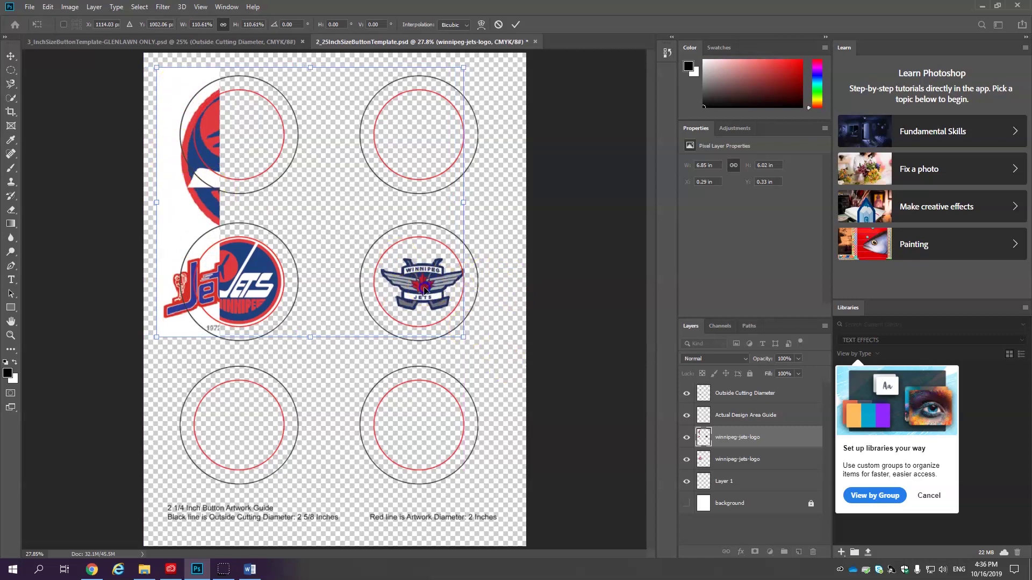
pyautogui.press('Return')
pyautogui.click(450, 299)
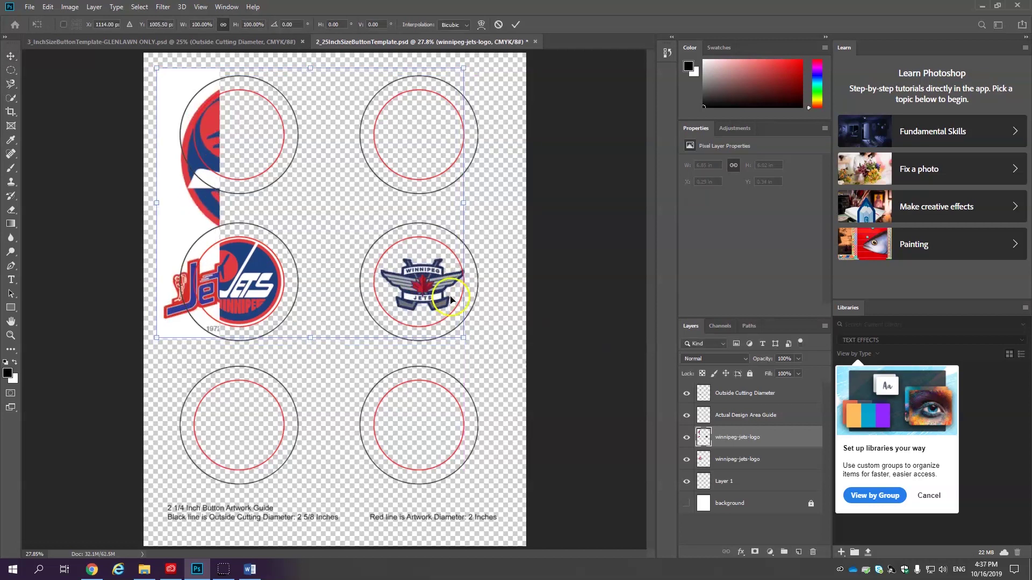
pyautogui.moveTo(462, 336); pyautogui.dragTo(438, 306)
pyautogui.press('Return')
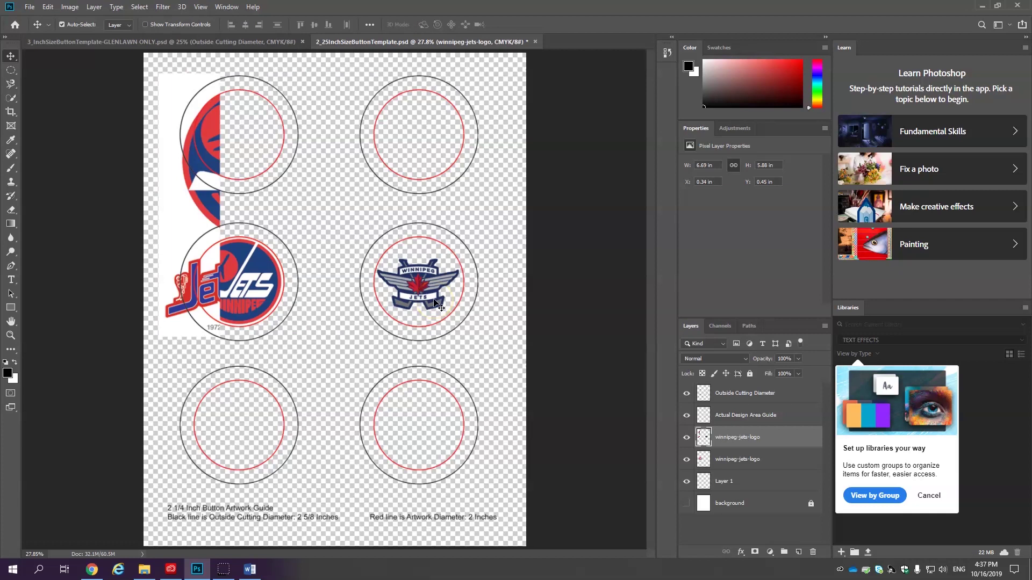
# Erase the leftover logo scraps in the top-left circle and beside the middle-left logo with a 900 px eraser
pyautogui.click(11, 211)
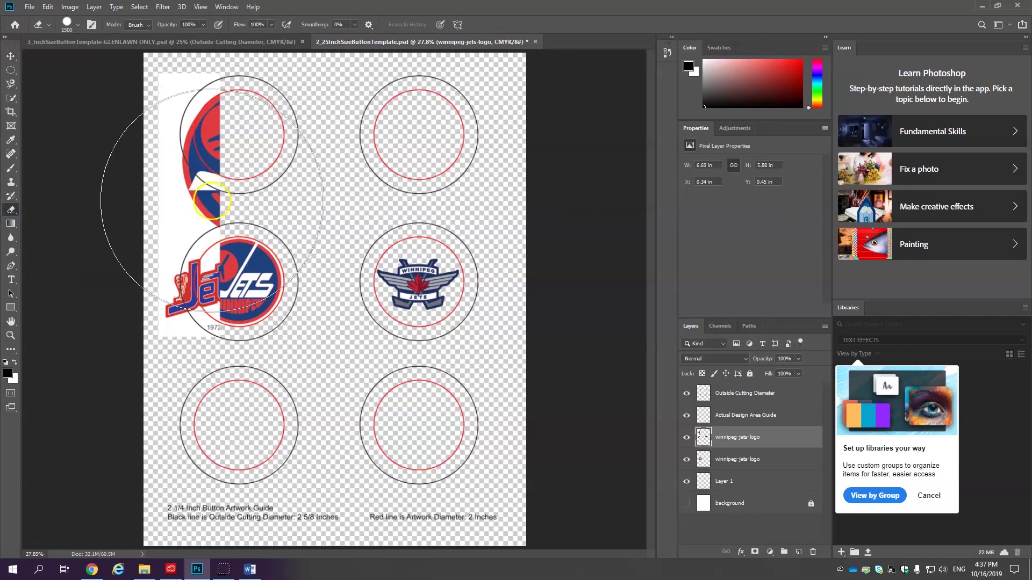
pyautogui.press('[')
pyautogui.press('[')
pyautogui.press('[')
pyautogui.press('[')
pyautogui.press('[')
pyautogui.press('[')
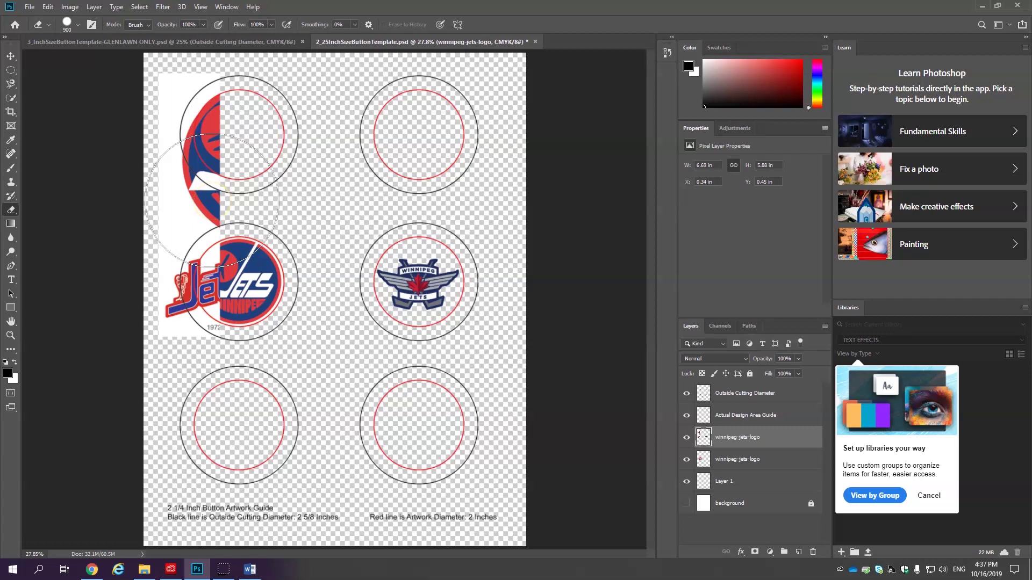
pyautogui.click(212, 200)
pyautogui.moveTo(212, 200)
pyautogui.mouseDown()
pyautogui.moveTo(193, 97)
pyautogui.moveTo(177, 301)
pyautogui.moveTo(212, 340)
pyautogui.mouseUp()
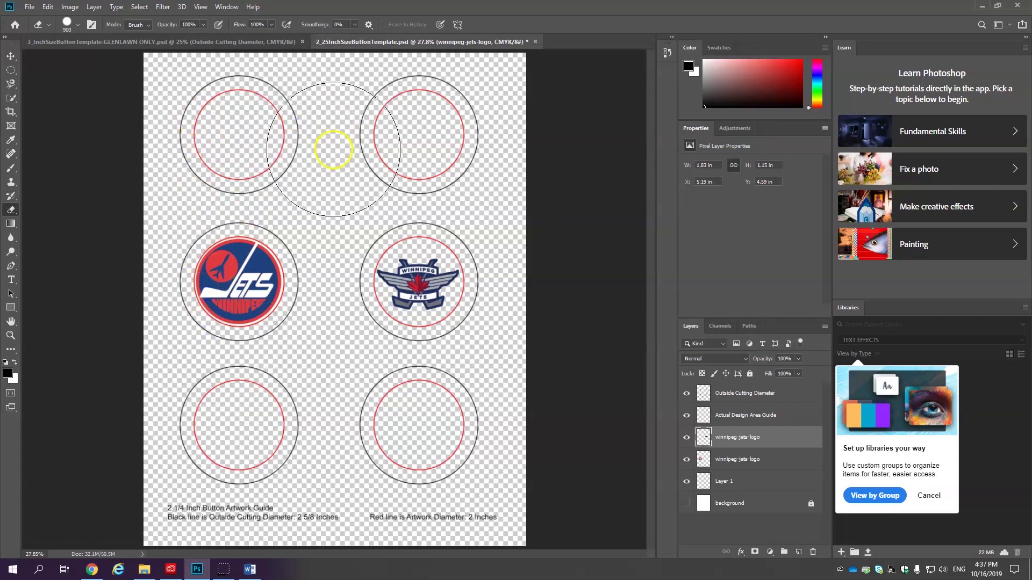
pyautogui.press('v')
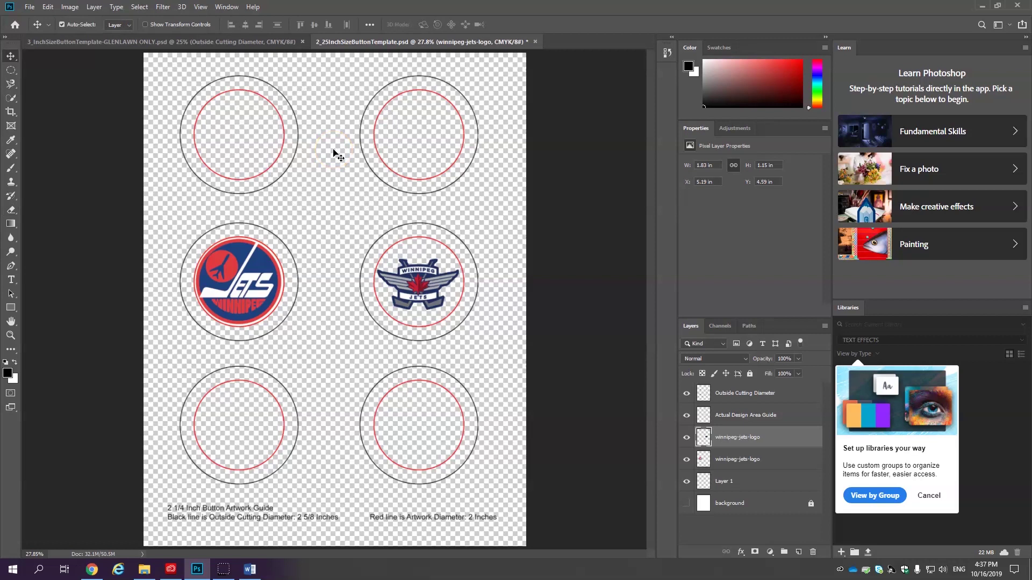
# Paste the full Winnipeg Jets logo sheet as a new layer
pyautogui.hotkey('ctrl', 'v')
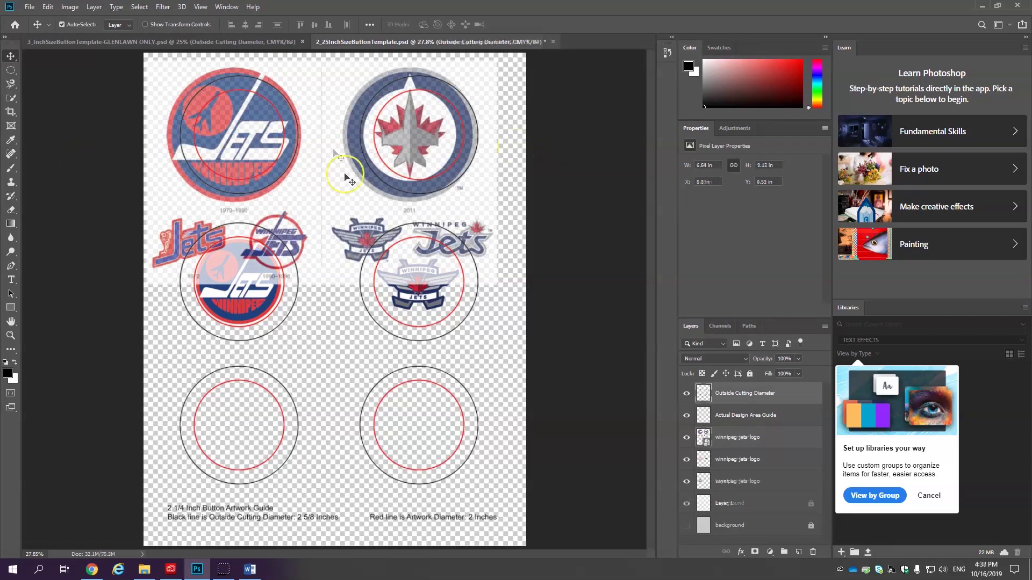
pyautogui.click(344, 175)
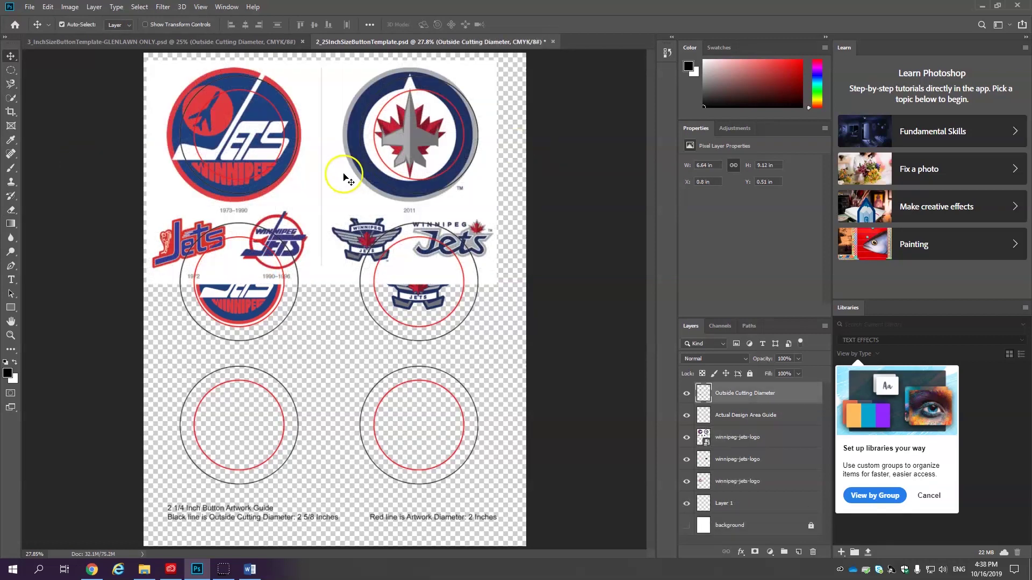
pyautogui.click(11, 100)
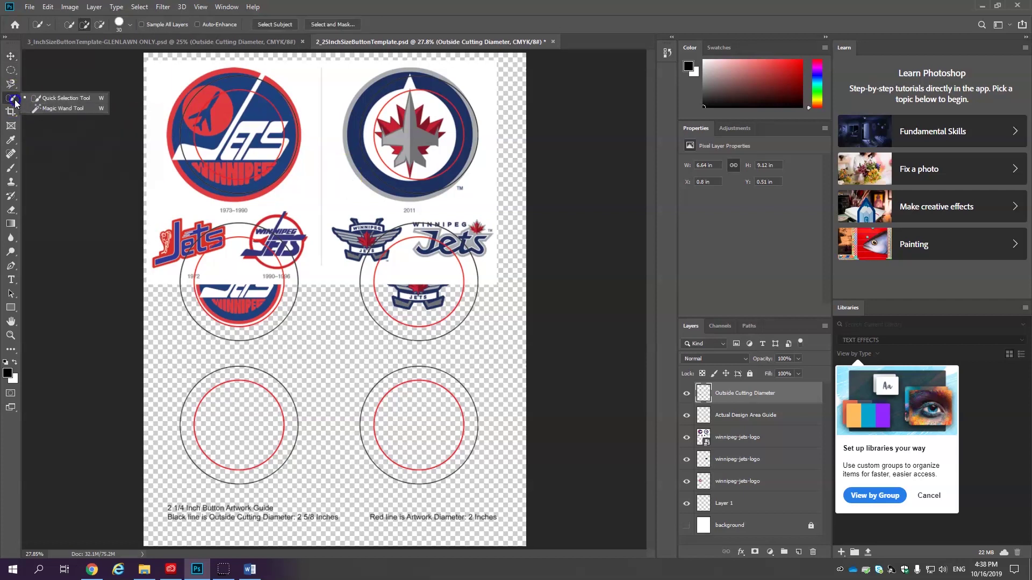
pyautogui.click(12, 98)
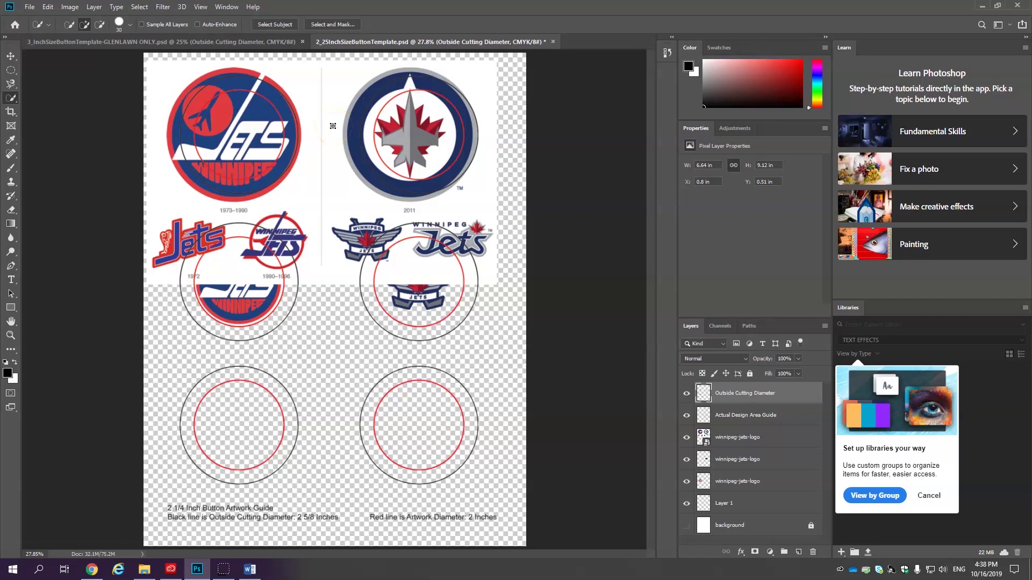
# Show only the winnipeg-jets-logo layer and shift it down-right to X 0.25 in, Y 0.87 in
pyautogui.click(721, 438)
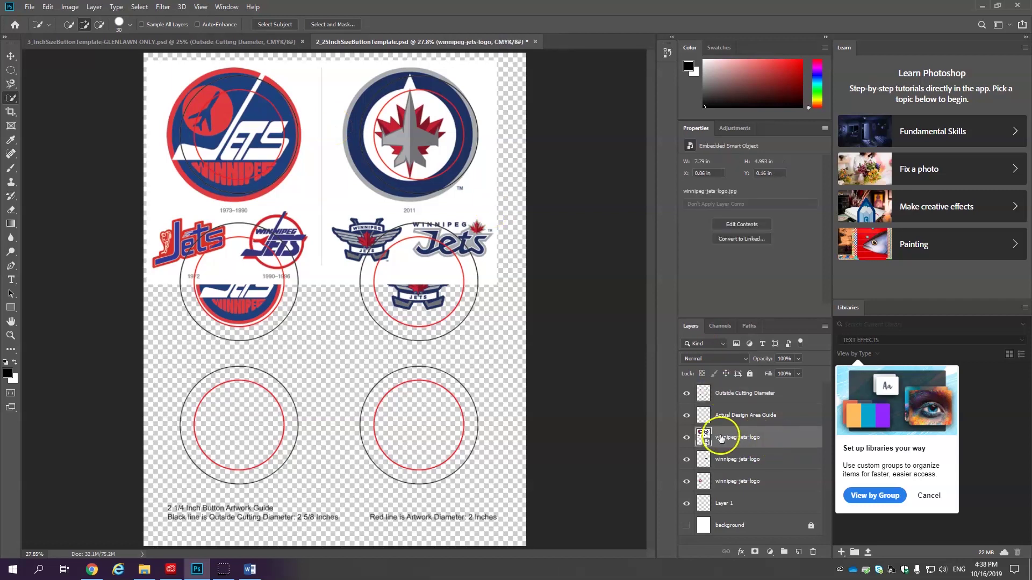
pyautogui.keyDown('alt'); pyautogui.click(687, 438); pyautogui.keyUp('alt')
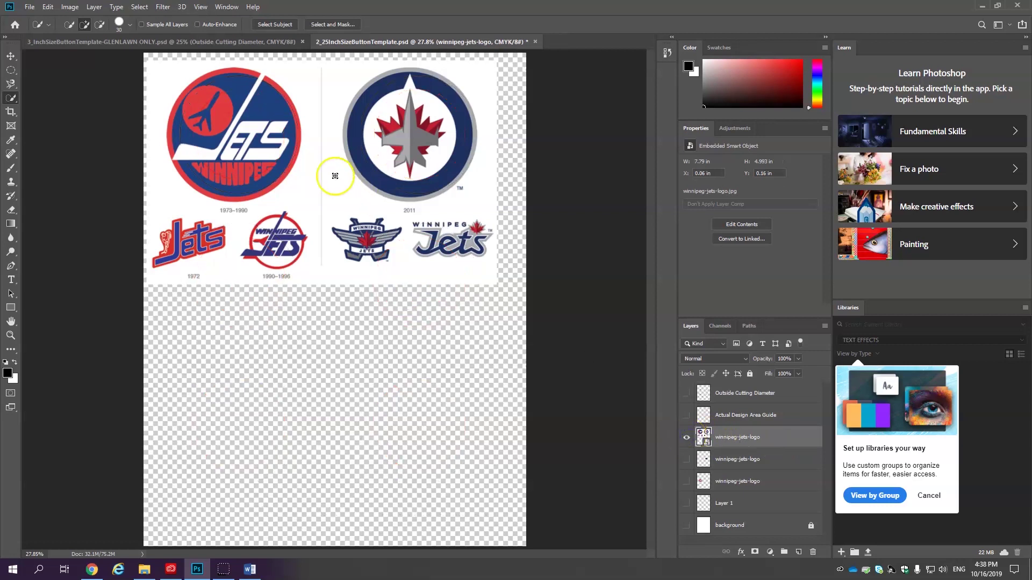
pyautogui.press('v')
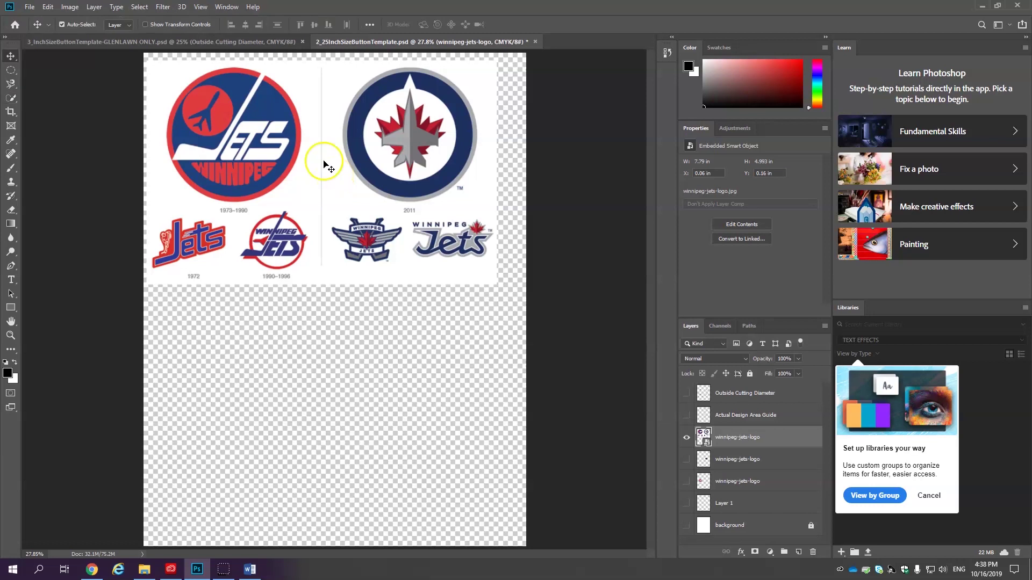
pyautogui.moveTo(304, 149)
pyautogui.mouseDown()
pyautogui.moveTo(323, 163)
pyautogui.moveTo(315, 180)
pyautogui.mouseUp()
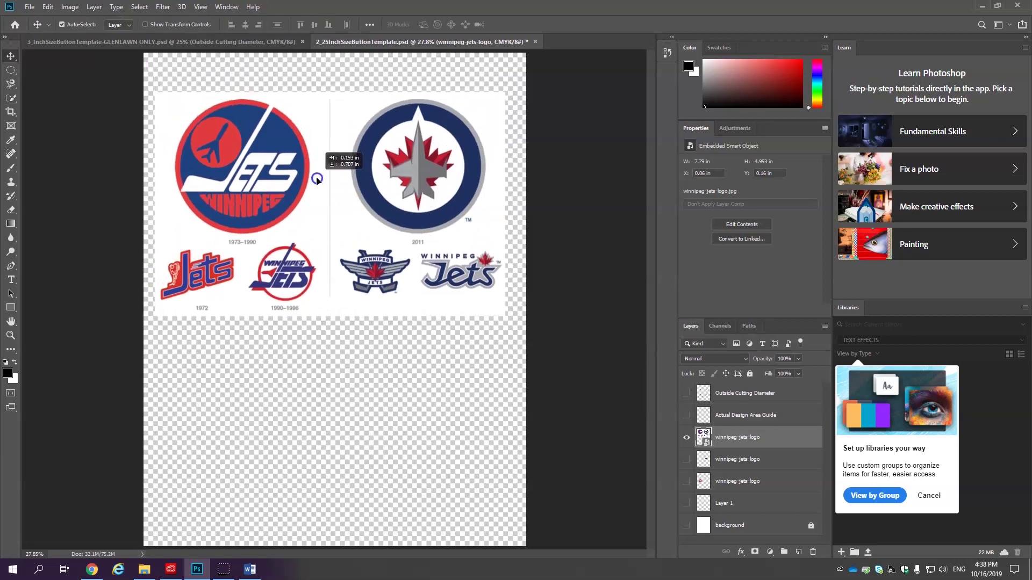
pyautogui.press('w')
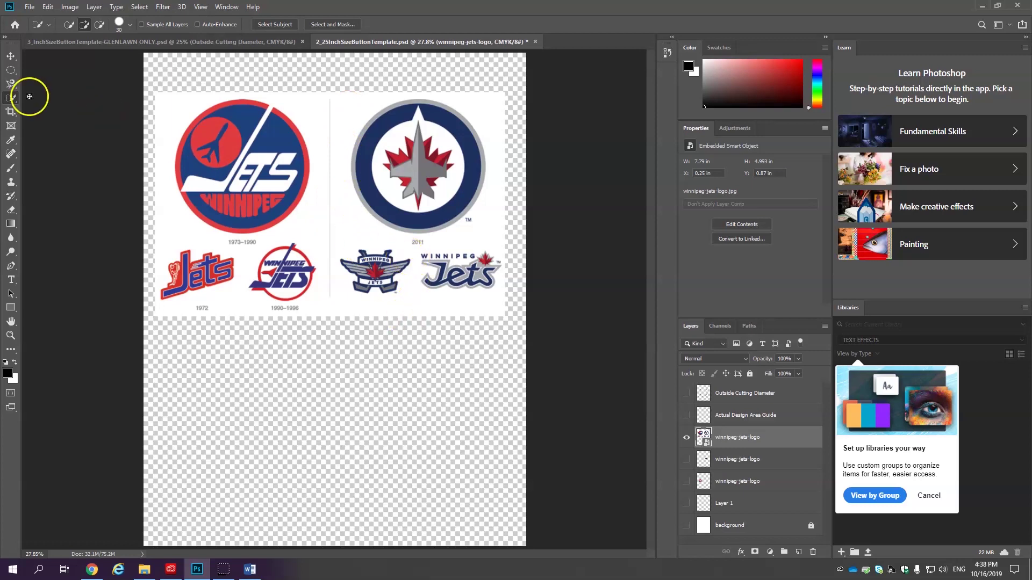
pyautogui.moveTo(11, 98); pyautogui.dragTo(47, 110)
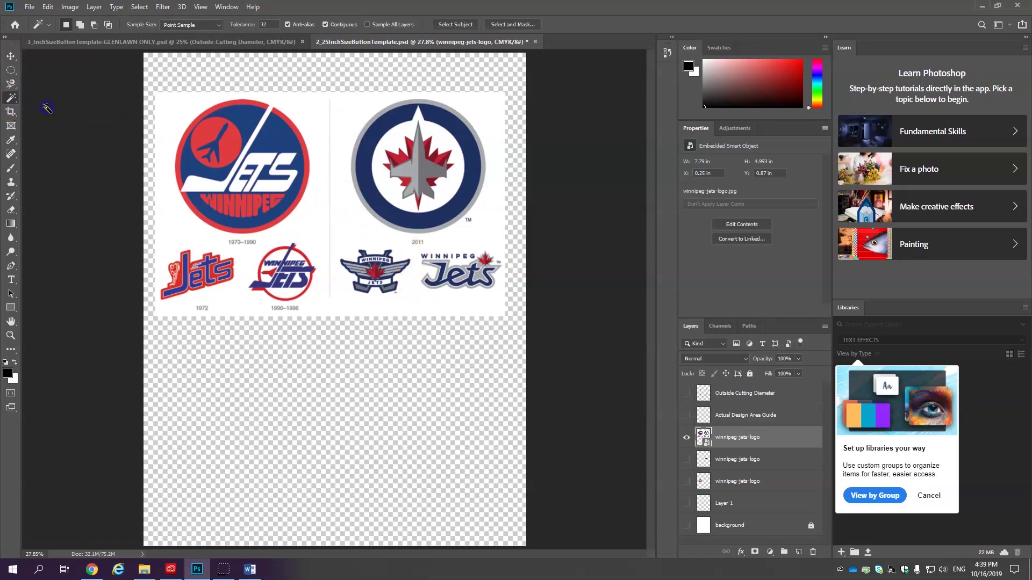
# Select the white background with the Magic Wand and rasterize the Jets logo layer
pyautogui.click(346, 234)
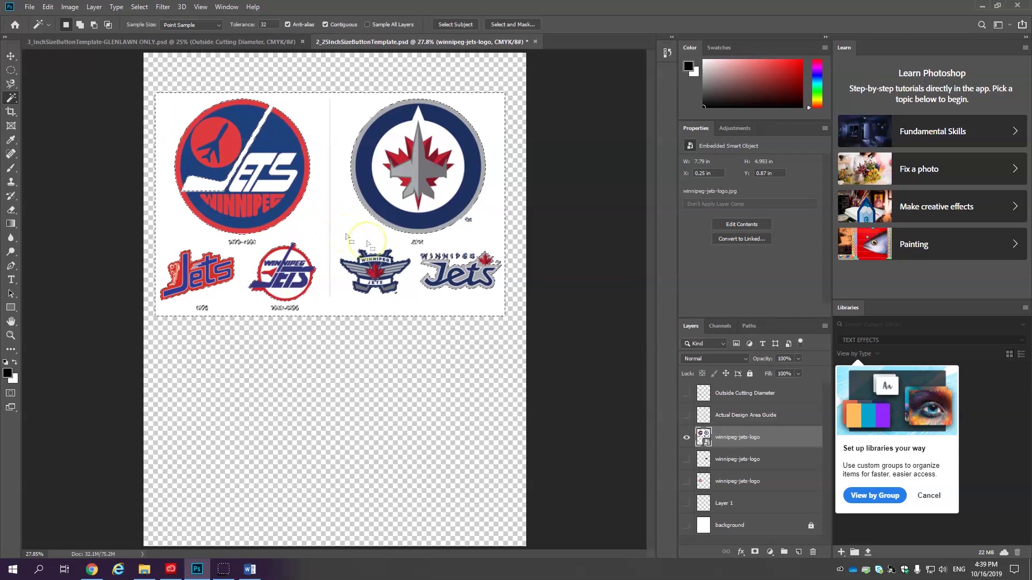
pyautogui.rightClick(819, 441)
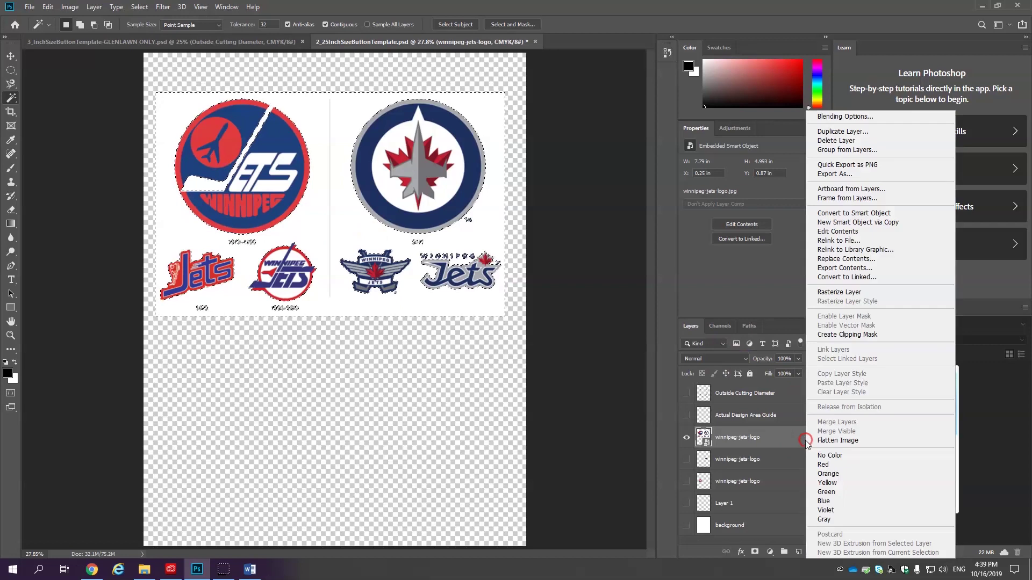
pyautogui.click(855, 291)
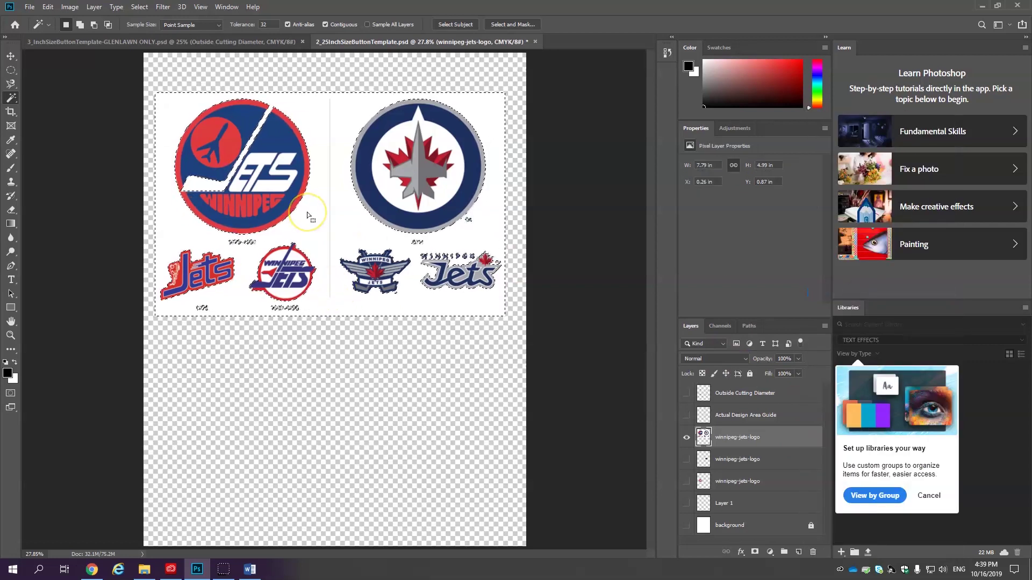
pyautogui.click(329, 215)
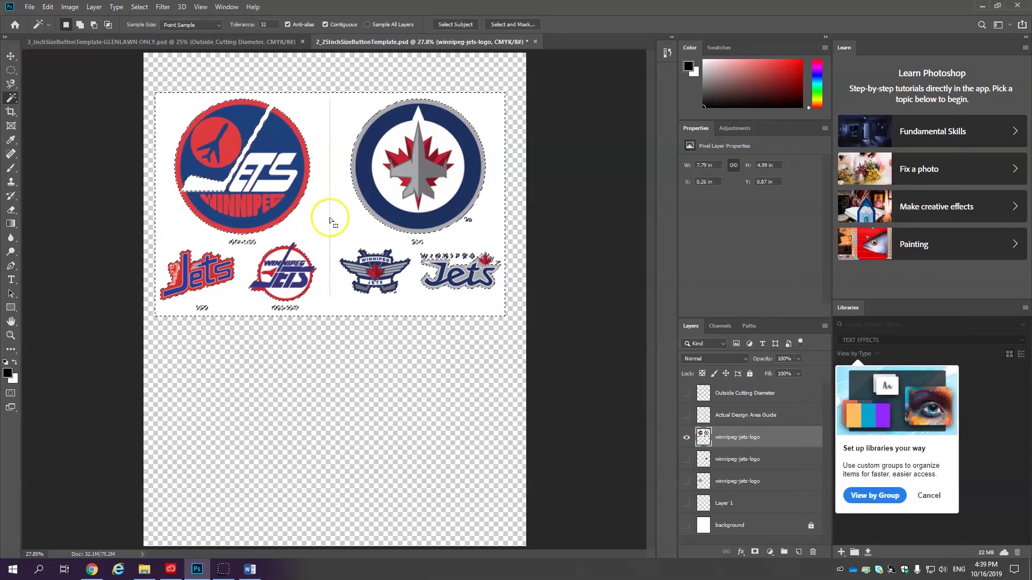
pyautogui.click(219, 254)
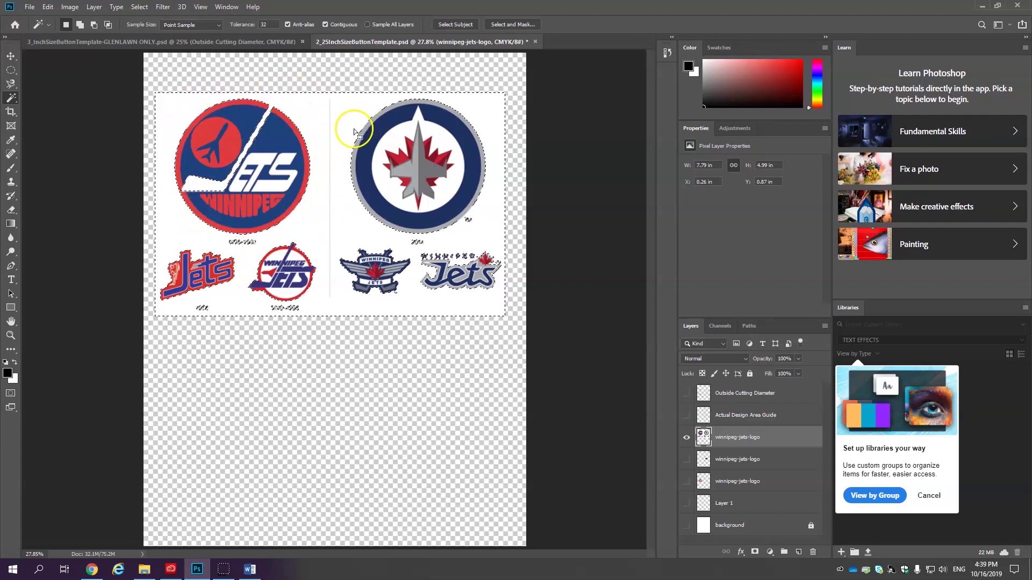
# Trial-delete the white background, zoom into the 1973–1990 logo, then undo the deletion
pyautogui.press('Delete')
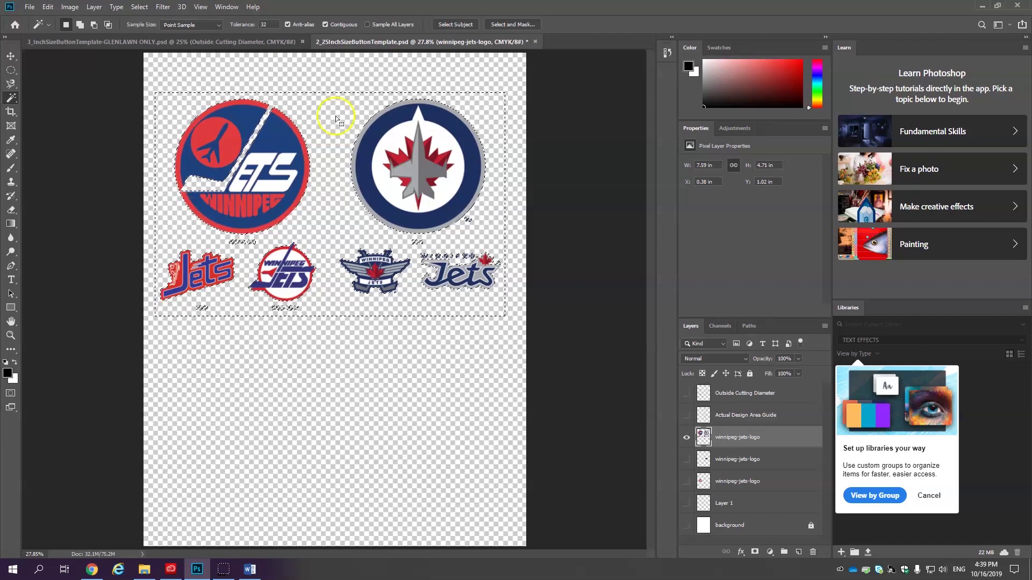
pyautogui.press('z')
pyautogui.click(248, 146)
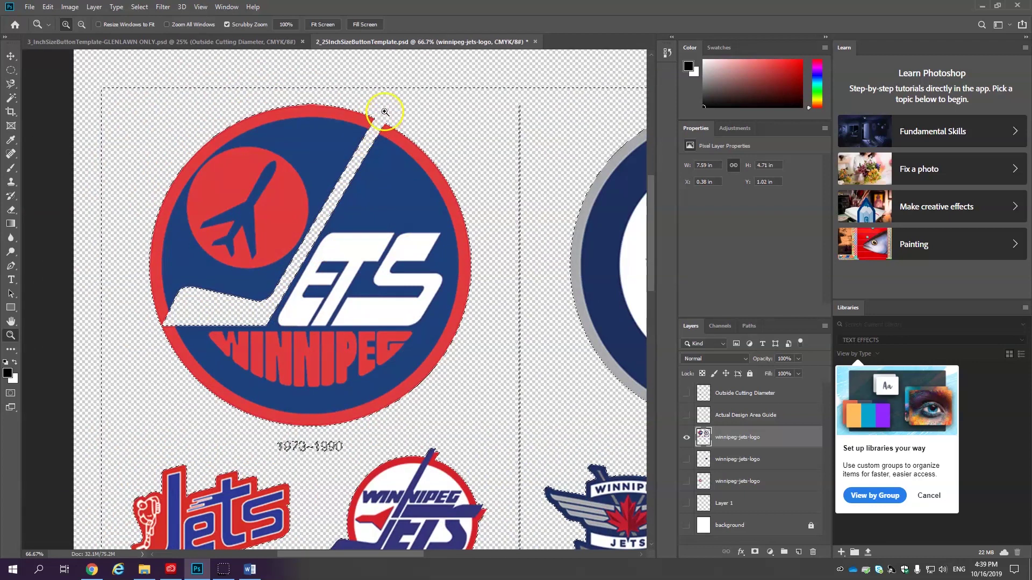
pyautogui.hotkey('ctrl', 'BackSpace')
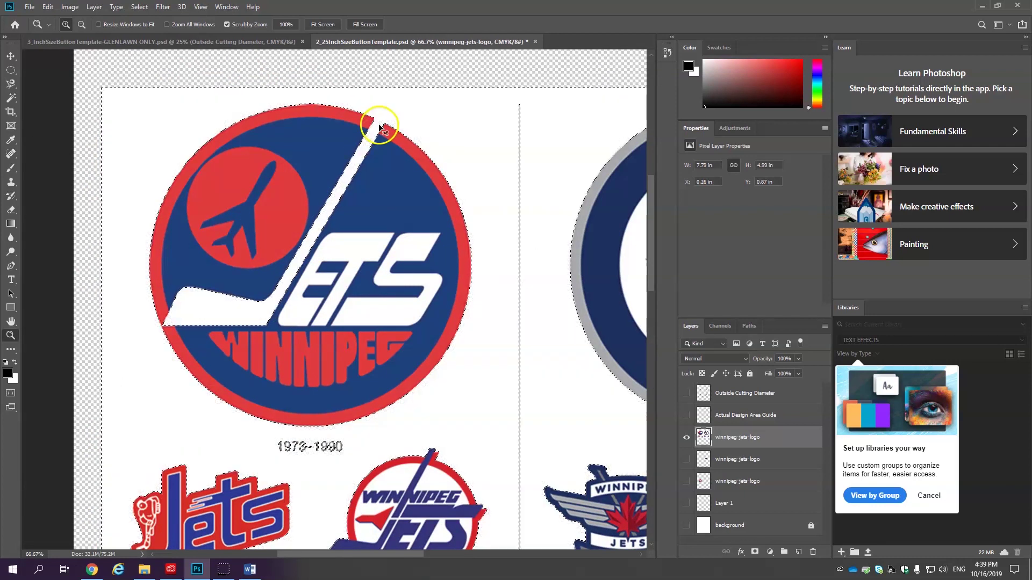
# Quick-select and delete the white above, left of, and below the 1973–1990 logo
pyautogui.hotkey('ctrl', 'd')
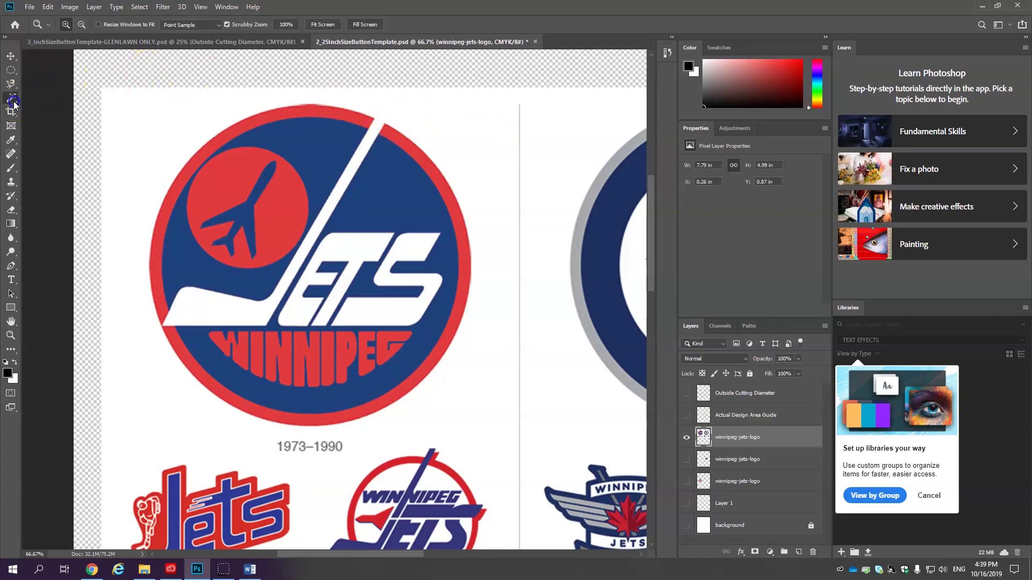
pyautogui.moveTo(10, 98)
pyautogui.mouseDown()
pyautogui.moveTo(60, 97)
pyautogui.moveTo(68, 110)
pyautogui.moveTo(62, 98)
pyautogui.mouseUp()
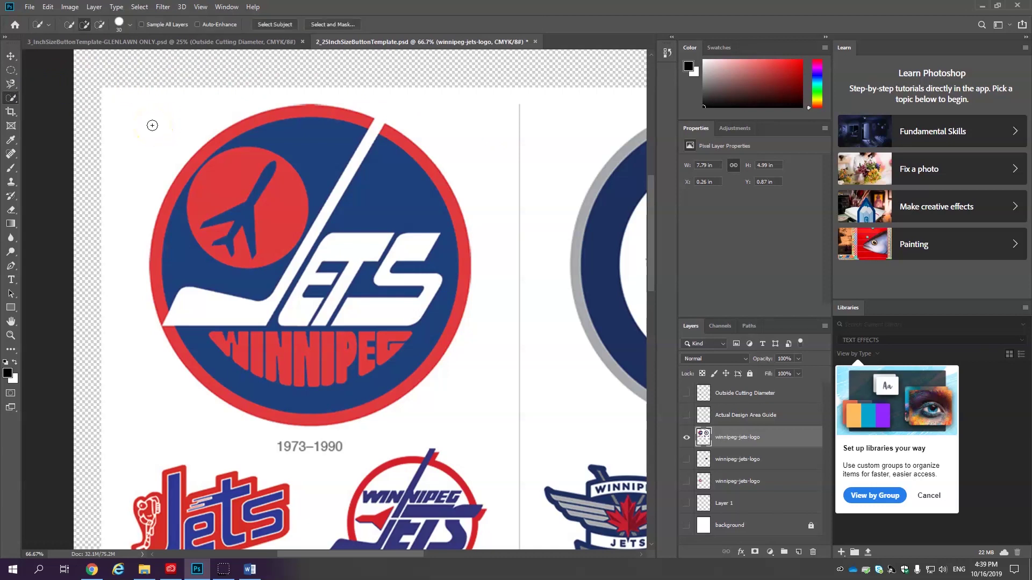
pyautogui.moveTo(147, 127); pyautogui.dragTo(259, 91)
pyautogui.press('Delete')
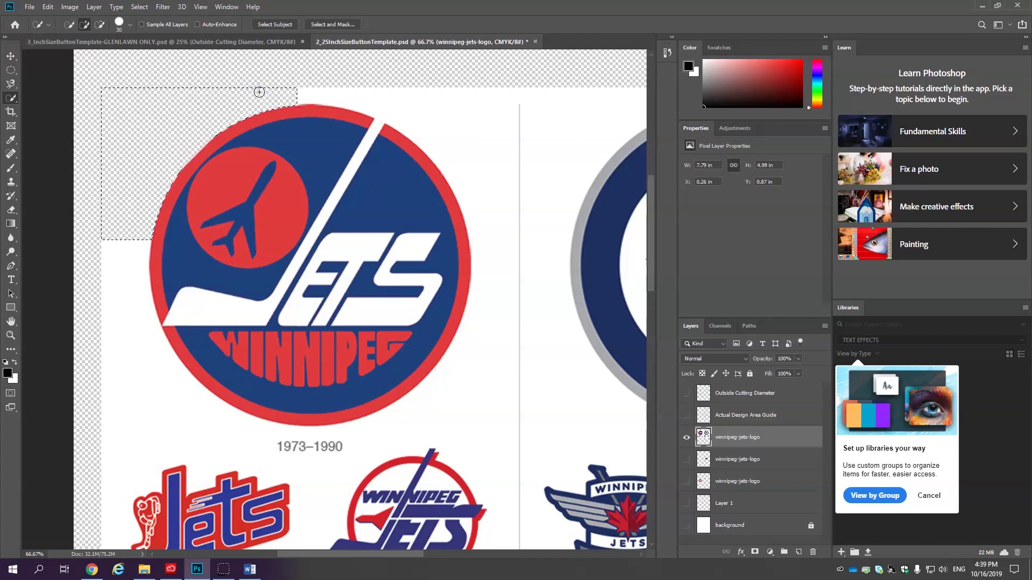
pyautogui.moveTo(131, 237)
pyautogui.mouseDown()
pyautogui.moveTo(99, 253)
pyautogui.moveTo(127, 342)
pyautogui.moveTo(173, 396)
pyautogui.mouseUp()
pyautogui.press('Delete')
pyautogui.moveTo(272, 431)
pyautogui.mouseDown()
pyautogui.moveTo(294, 448)
pyautogui.moveTo(375, 434)
pyautogui.moveTo(428, 418)
pyautogui.moveTo(462, 393)
pyautogui.moveTo(510, 347)
pyautogui.moveTo(522, 319)
pyautogui.moveTo(502, 194)
pyautogui.mouseUp()
pyautogui.press('Delete')
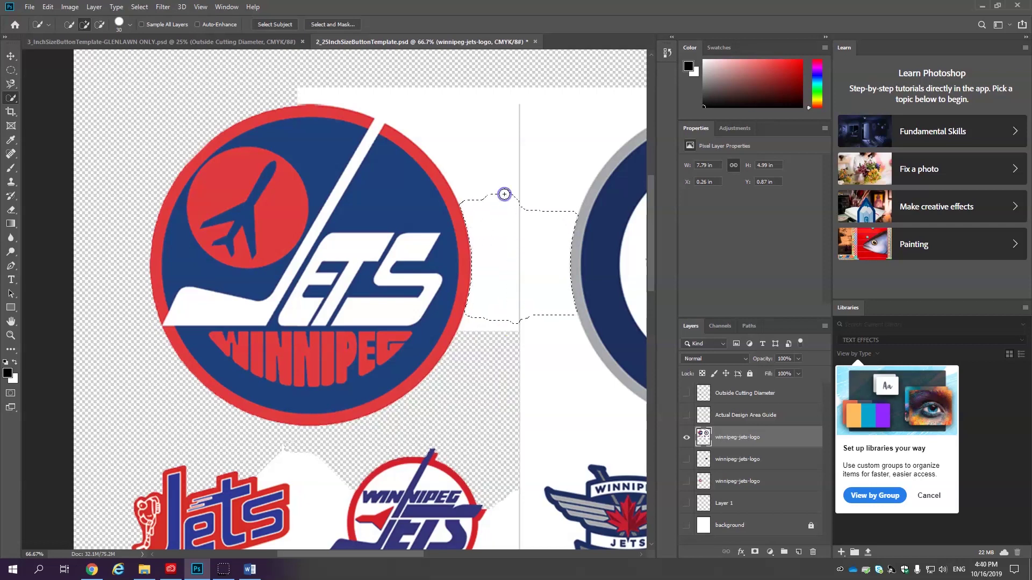
pyautogui.press('Delete')
# Delete the white strip right of the logo, undoing the accidental removal of logo parts
pyautogui.click(473, 324)
pyautogui.click(506, 327)
pyautogui.moveTo(506, 327); pyautogui.dragTo(476, 325)
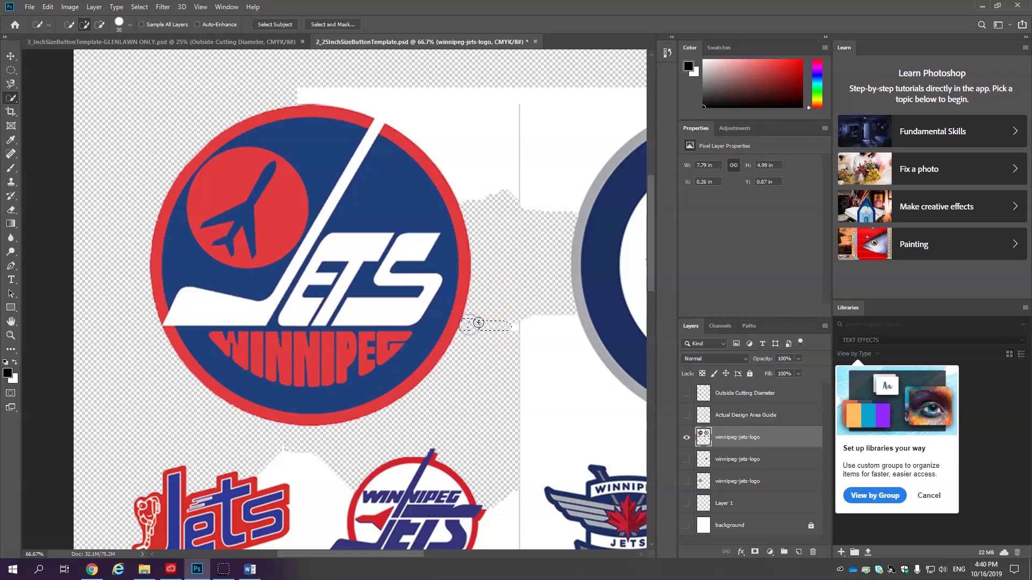
pyautogui.moveTo(468, 200)
pyautogui.mouseDown()
pyautogui.moveTo(440, 131)
pyautogui.moveTo(381, 103)
pyautogui.moveTo(295, 92)
pyautogui.moveTo(382, 106)
pyautogui.moveTo(352, 166)
pyautogui.moveTo(427, 191)
pyautogui.mouseUp()
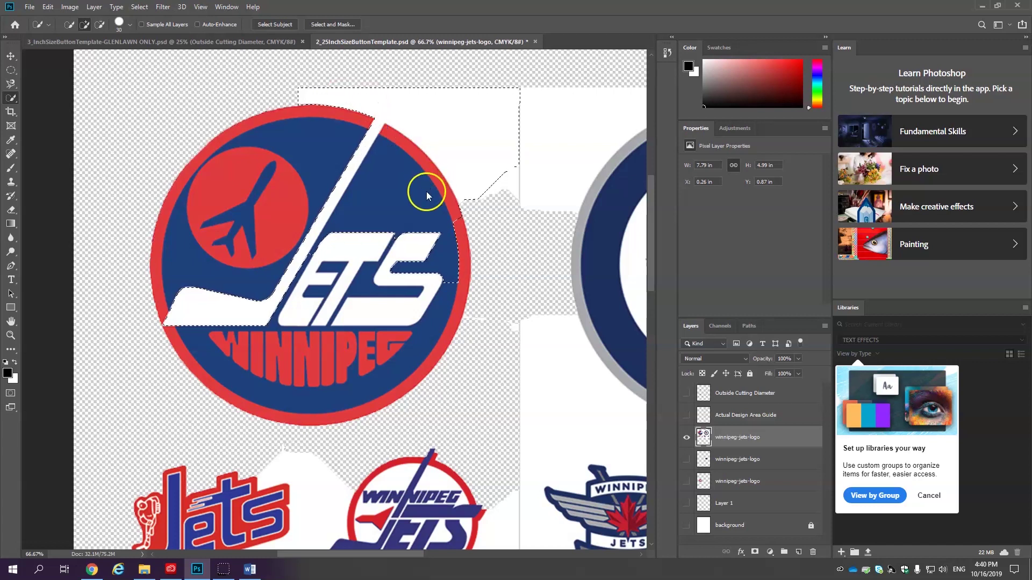
pyautogui.press('Delete')
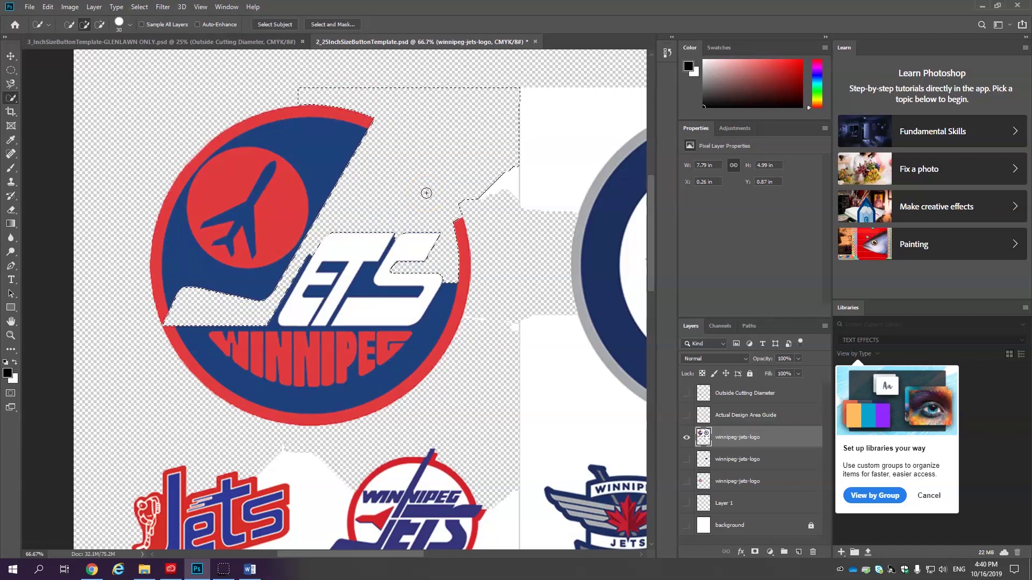
pyautogui.hotkey('ctrl', 'z')
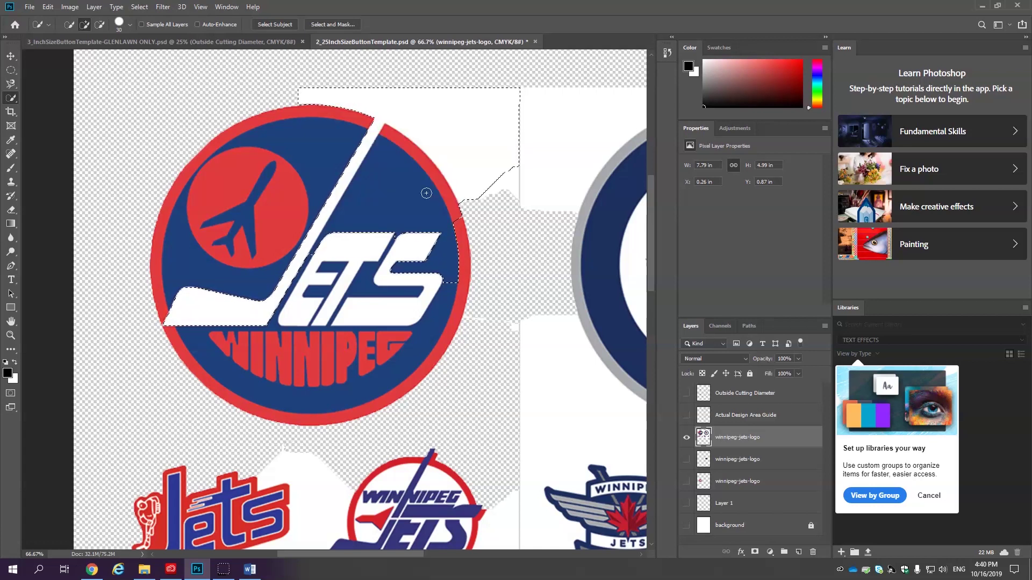
# Subtract the logo's ring from the selection, delete the white above-right of it, and deselect
pyautogui.click(100, 25)
pyautogui.press('alt')
pyautogui.press('alt')
pyautogui.moveTo(369, 128)
pyautogui.mouseDown()
pyautogui.moveTo(387, 135)
pyautogui.moveTo(378, 129)
pyautogui.moveTo(369, 143)
pyautogui.moveTo(422, 154)
pyautogui.moveTo(436, 181)
pyautogui.mouseUp()
pyautogui.moveTo(442, 109); pyautogui.dragTo(447, 125)
pyautogui.press('Delete')
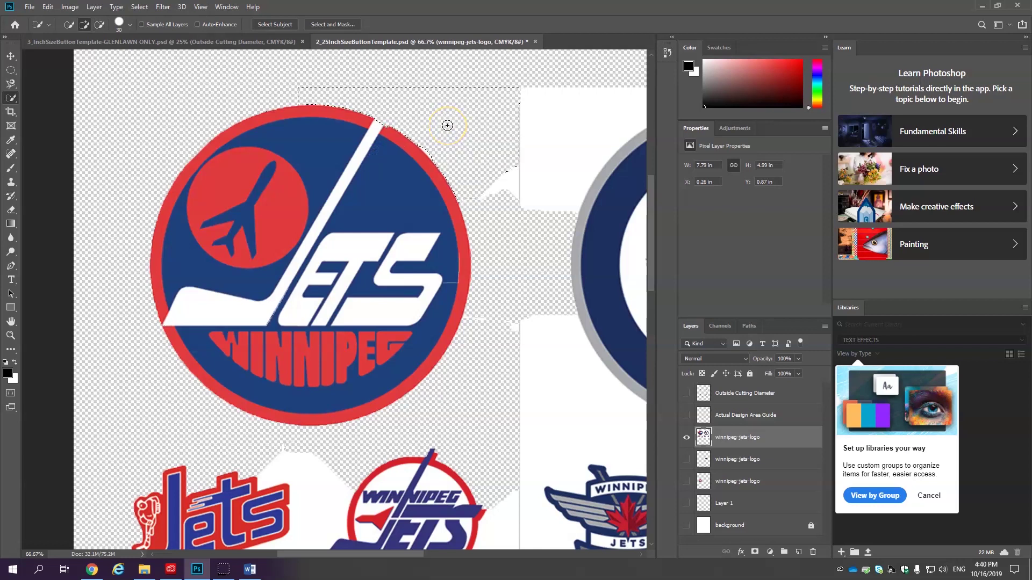
pyautogui.hotkey('ctrl', 'd')
pyautogui.click(533, 124)
pyautogui.rightClick(11, 98)
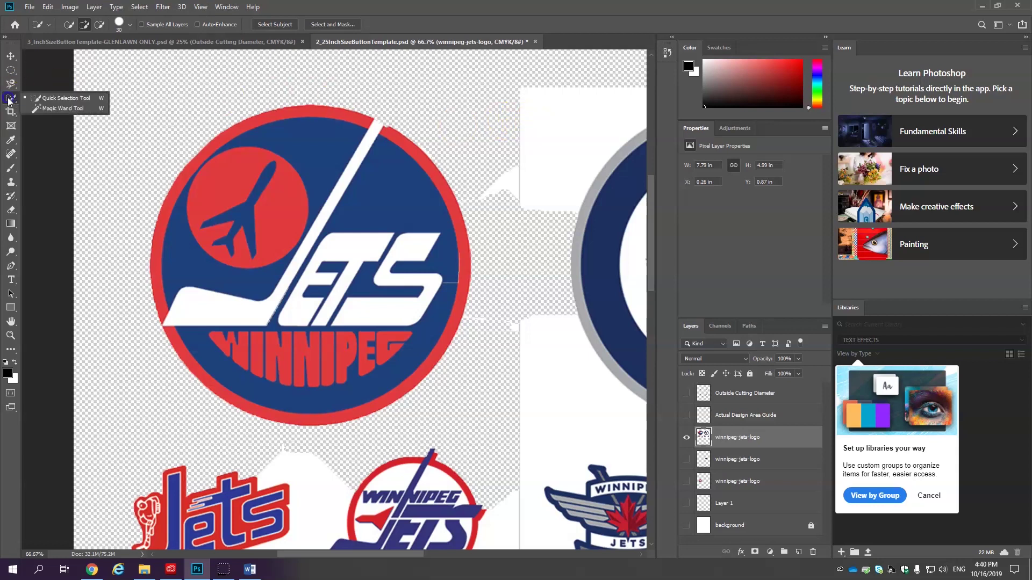
# Magic Wand-select the leftover white scraps beside the 1973–1990 logo, then hide the logo sheet to show the other layers
pyautogui.click(48, 109)
pyautogui.click(559, 125)
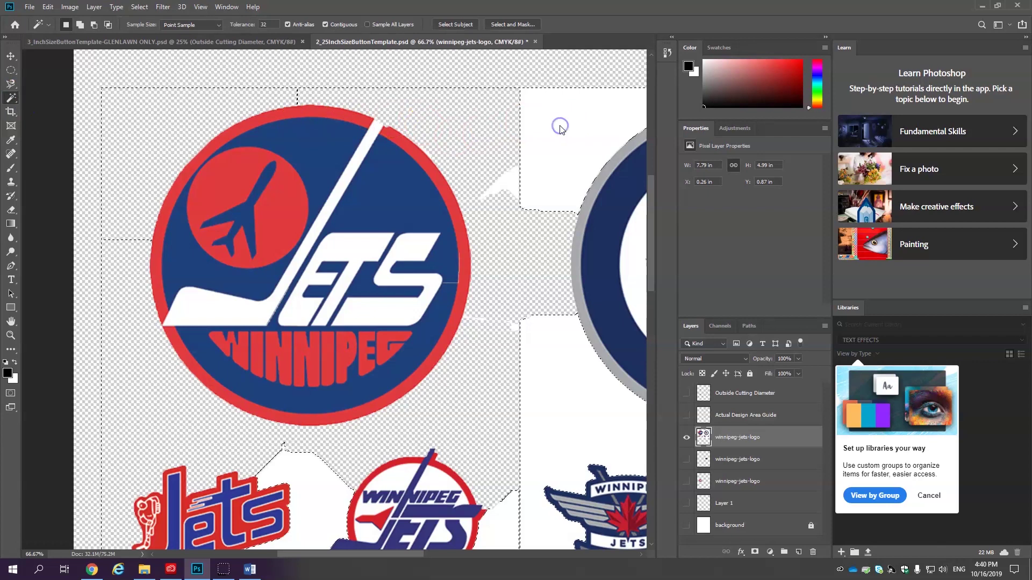
pyautogui.click(513, 192)
pyautogui.click(513, 289)
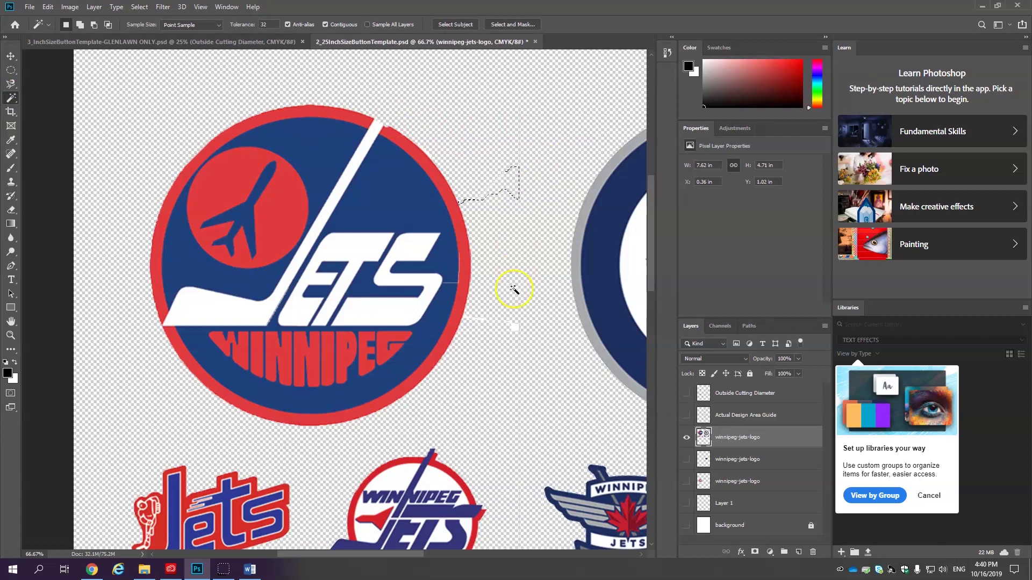
pyautogui.click(516, 327)
pyautogui.click(706, 439)
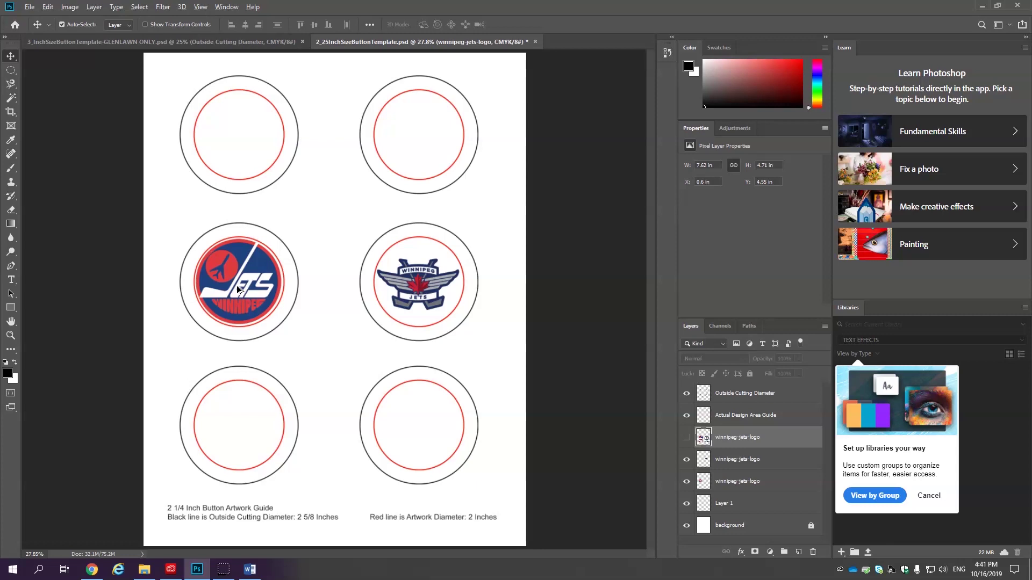
# Alt-drag copies of the Jets logo into the top and bottom left circles and the wings logo into the right ones
pyautogui.moveTo(238, 289); pyautogui.dragTo(241, 145)
pyautogui.moveTo(415, 278); pyautogui.dragTo(417, 135)
pyautogui.moveTo(235, 281); pyautogui.dragTo(237, 420)
pyautogui.moveTo(425, 328); pyautogui.dragTo(425, 434)
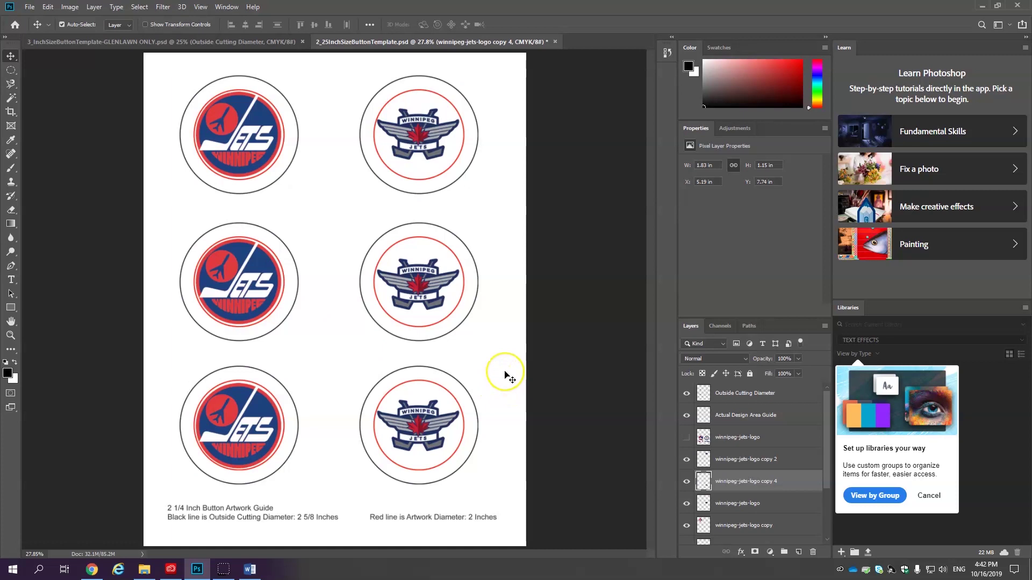